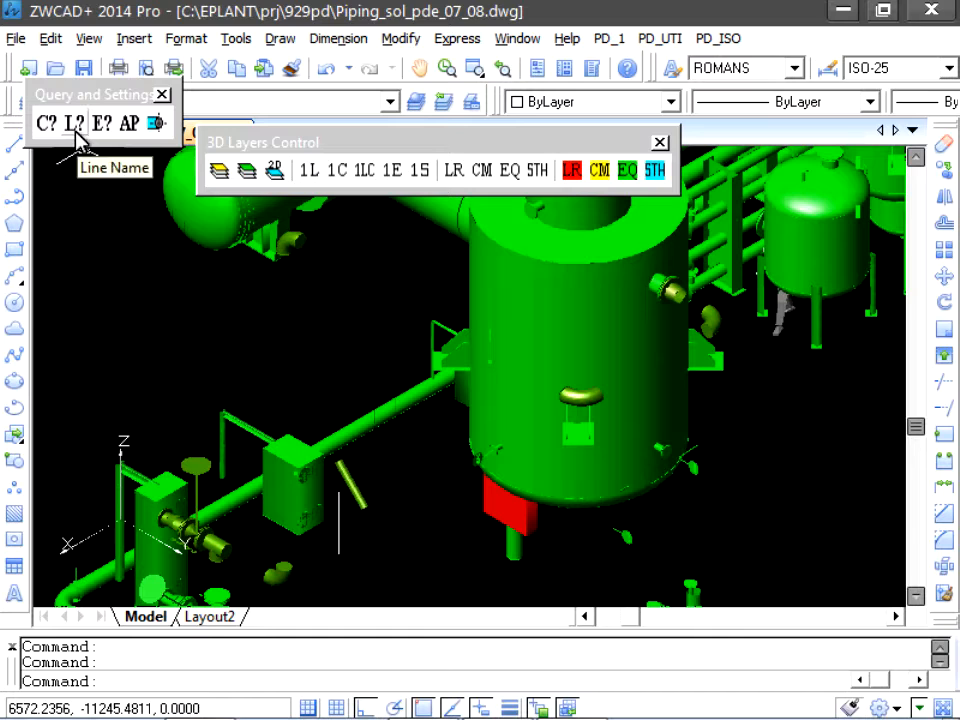
Step: Query the line characteristics of the loose elbow below the green box-shaped equipment
click(76, 124)
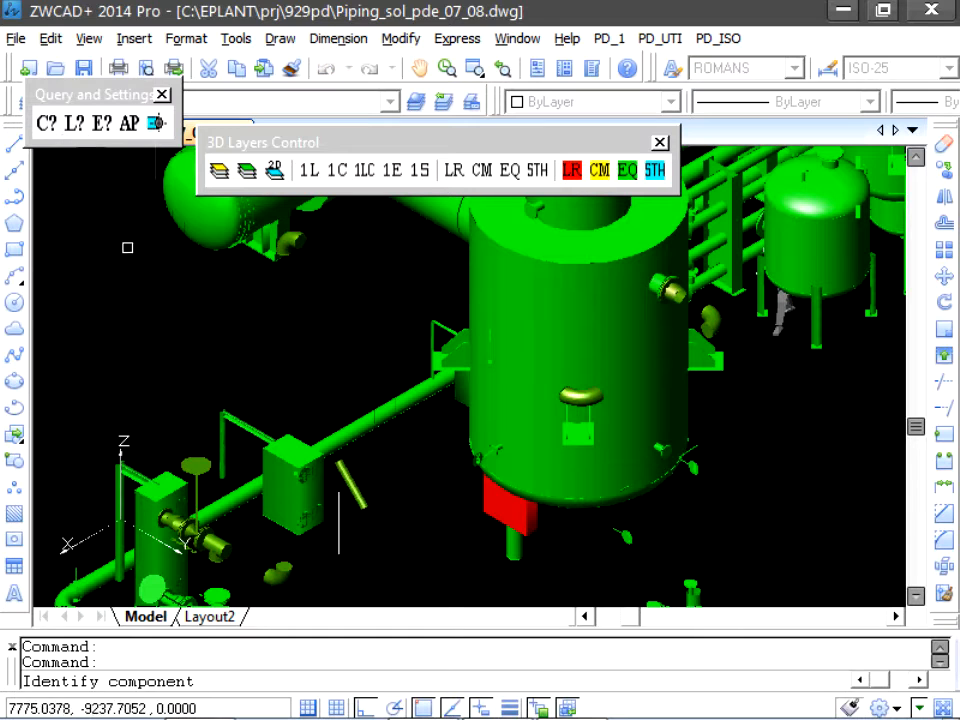
click(288, 573)
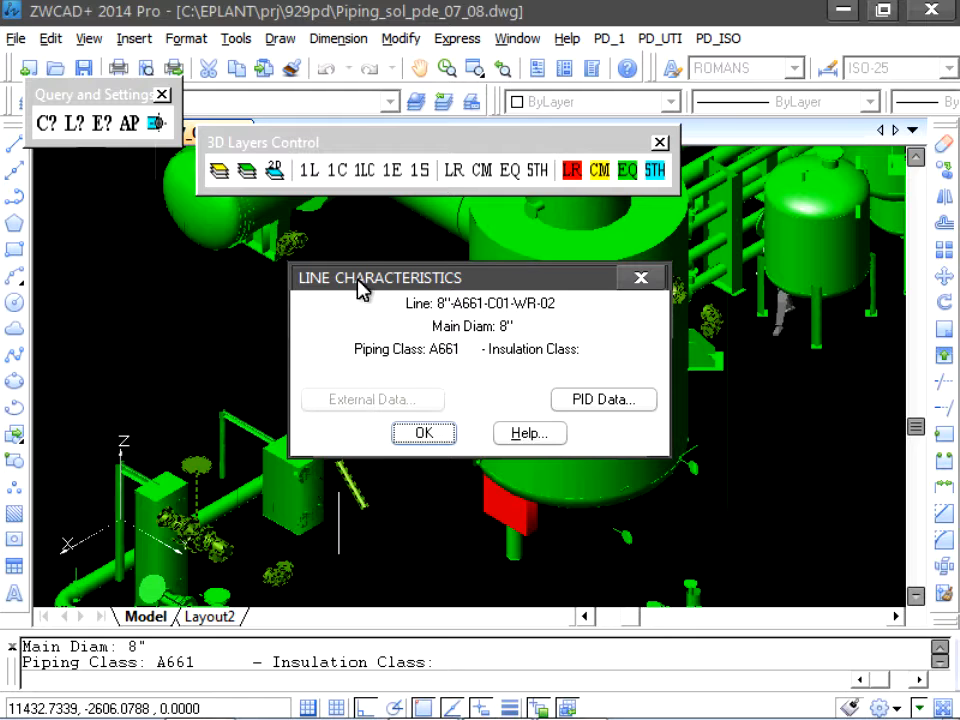
drag(362, 288, 570, 481)
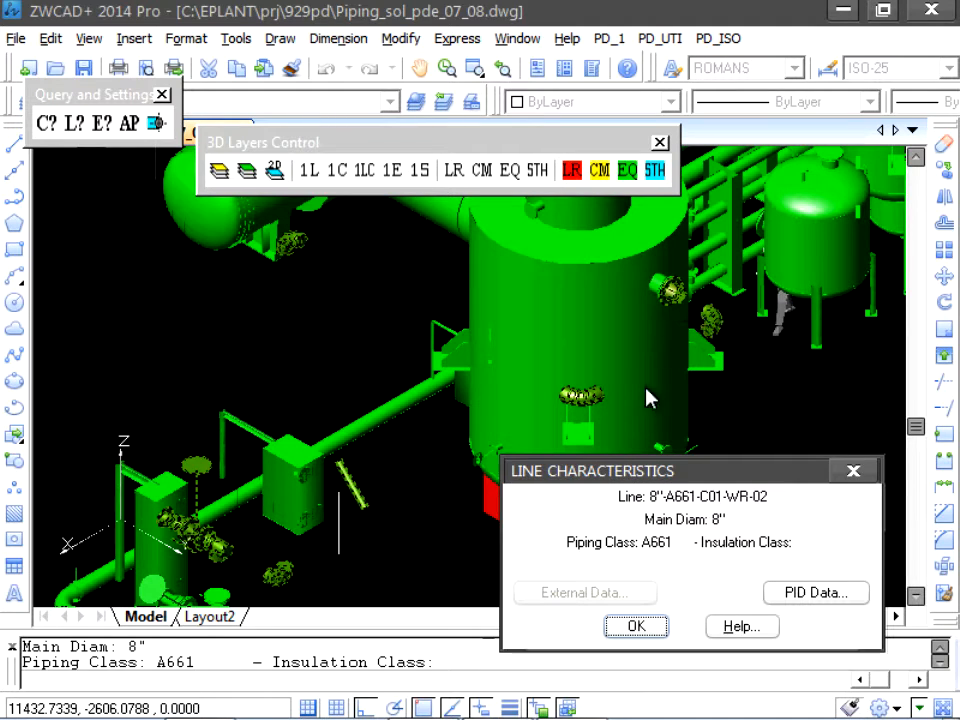
click(630, 626)
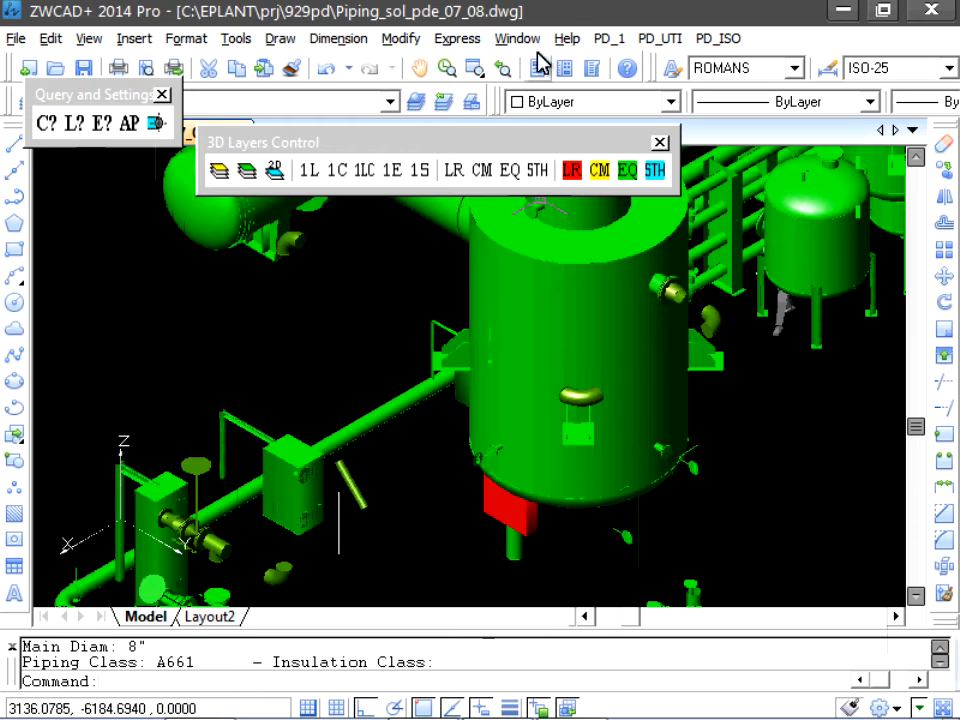
Step: Generate the automatic pipes for line 8"-A661-C01-WR-02, selecting the line through its loose elbow
click(614, 40)
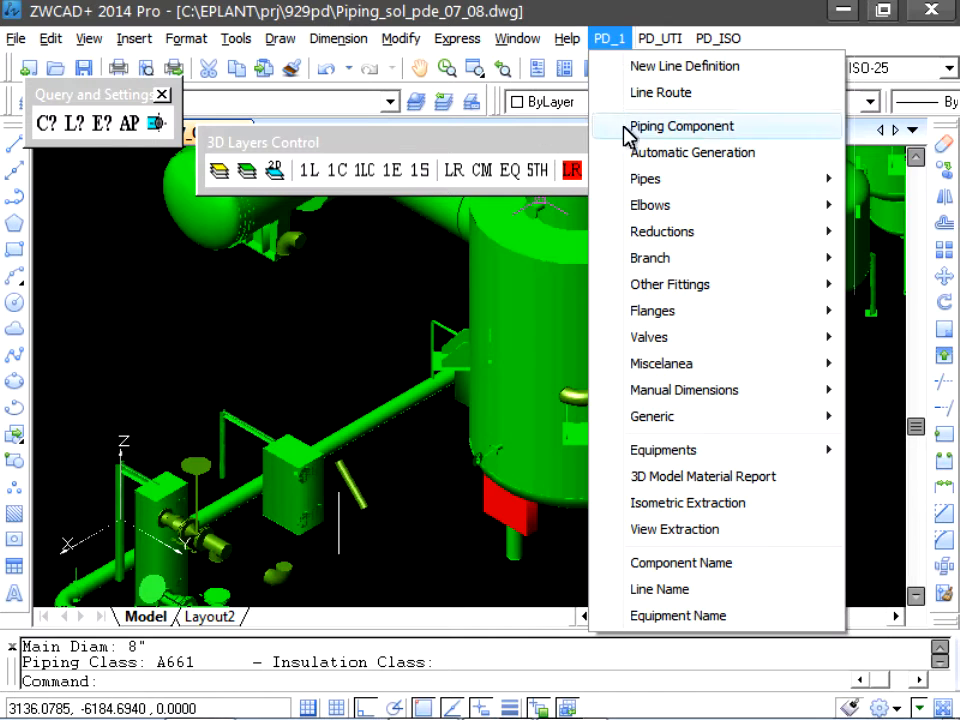
mouse_move(625, 182)
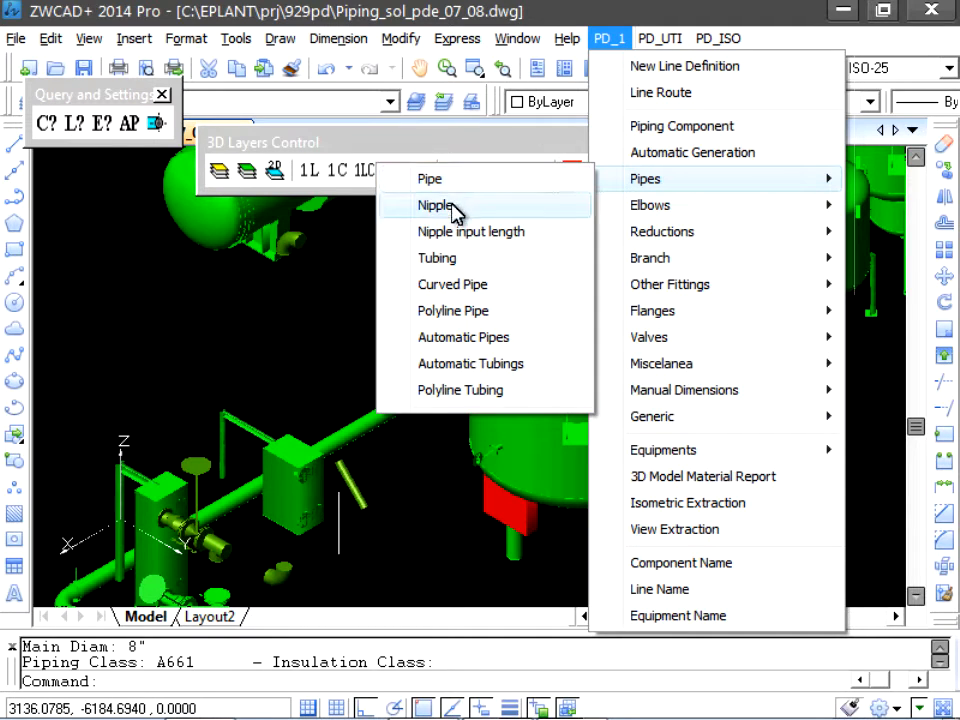
click(463, 340)
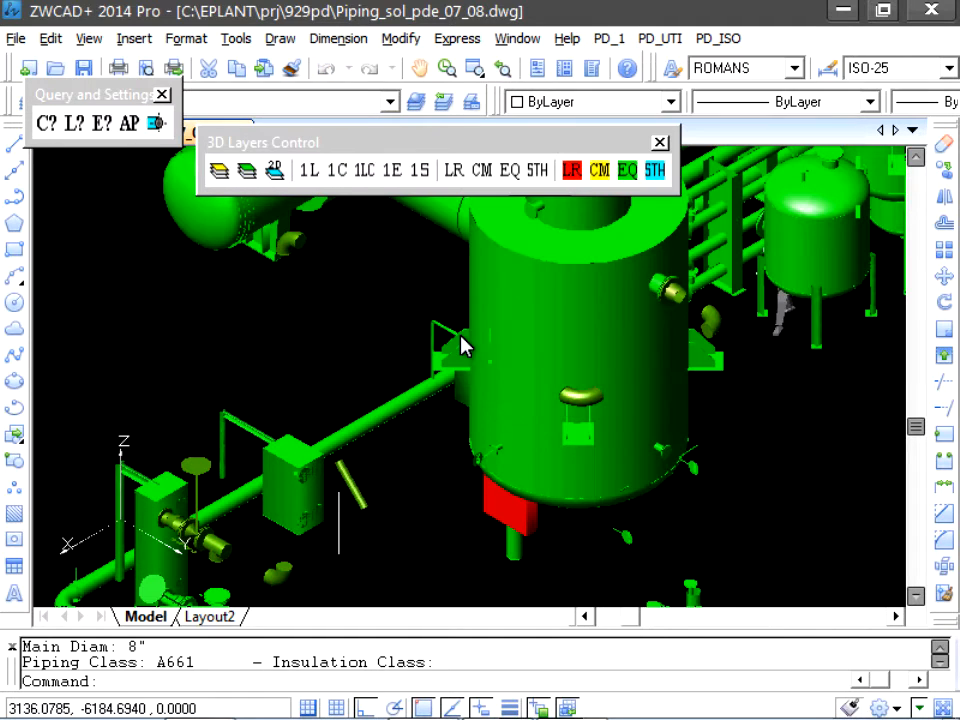
click(463, 315)
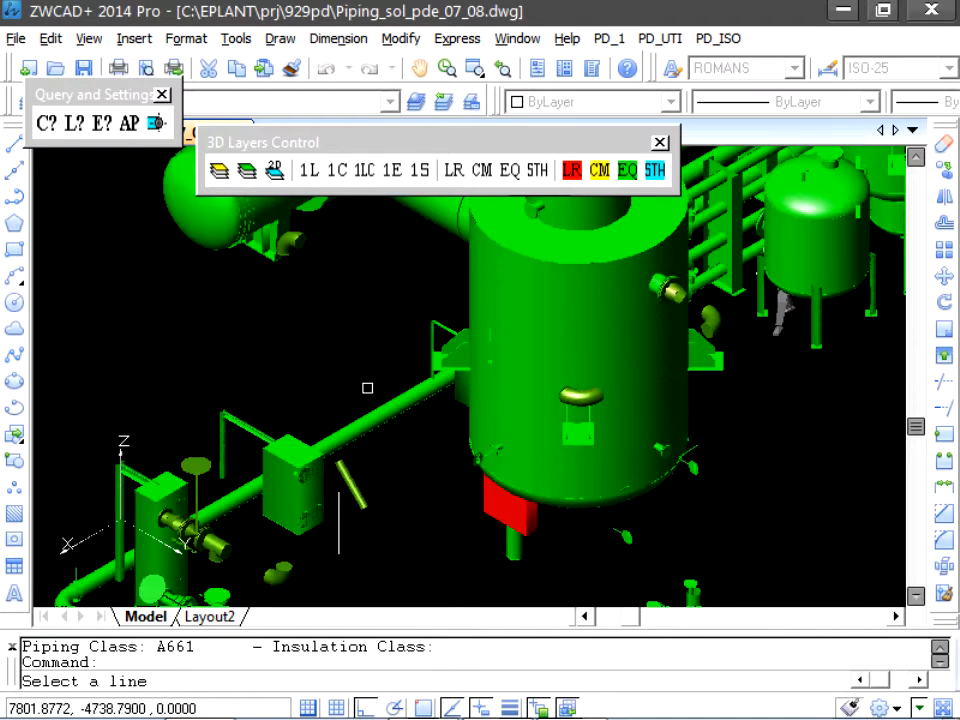
click(289, 567)
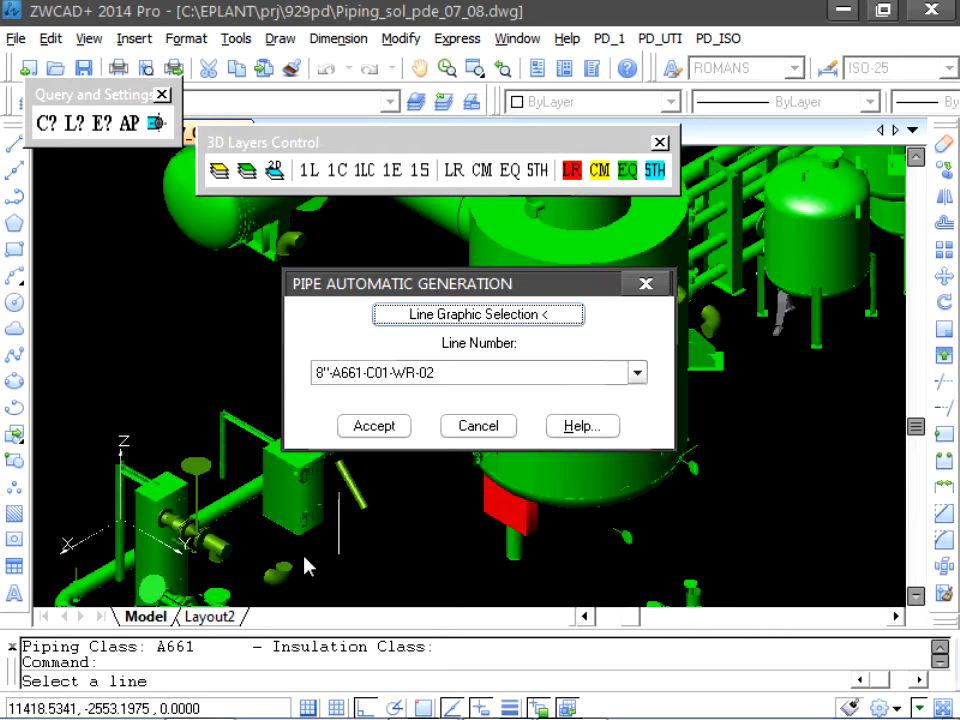
click(373, 426)
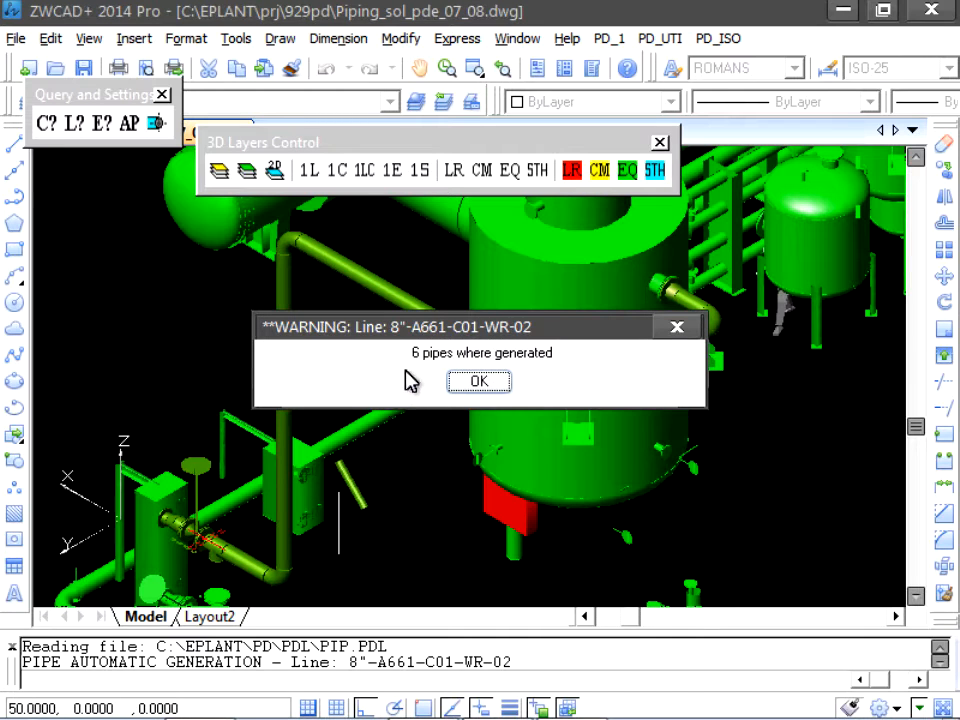
click(476, 384)
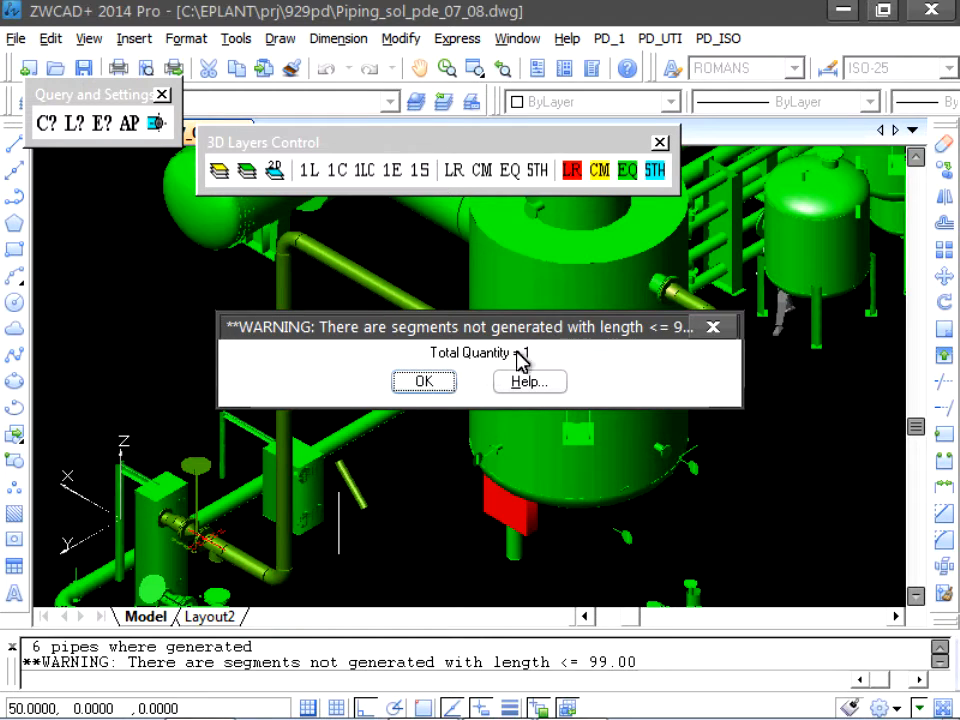
click(424, 383)
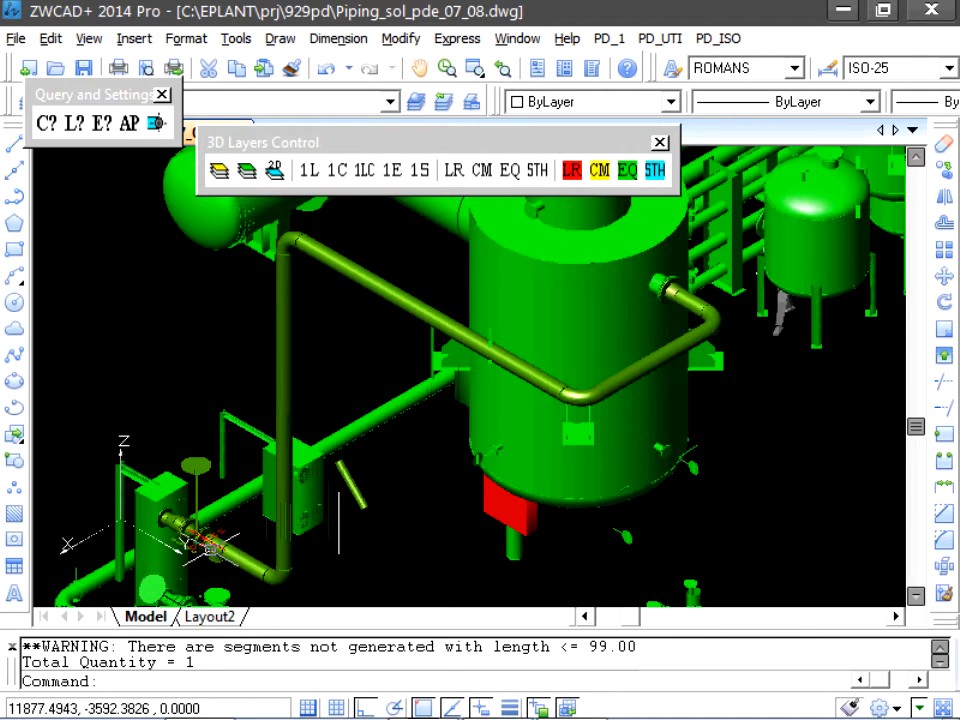
Step: Query the coordinates of the butt-weld connection point on the valve's downstream flange, next to the tee
scroll(205, 535, up, 5)
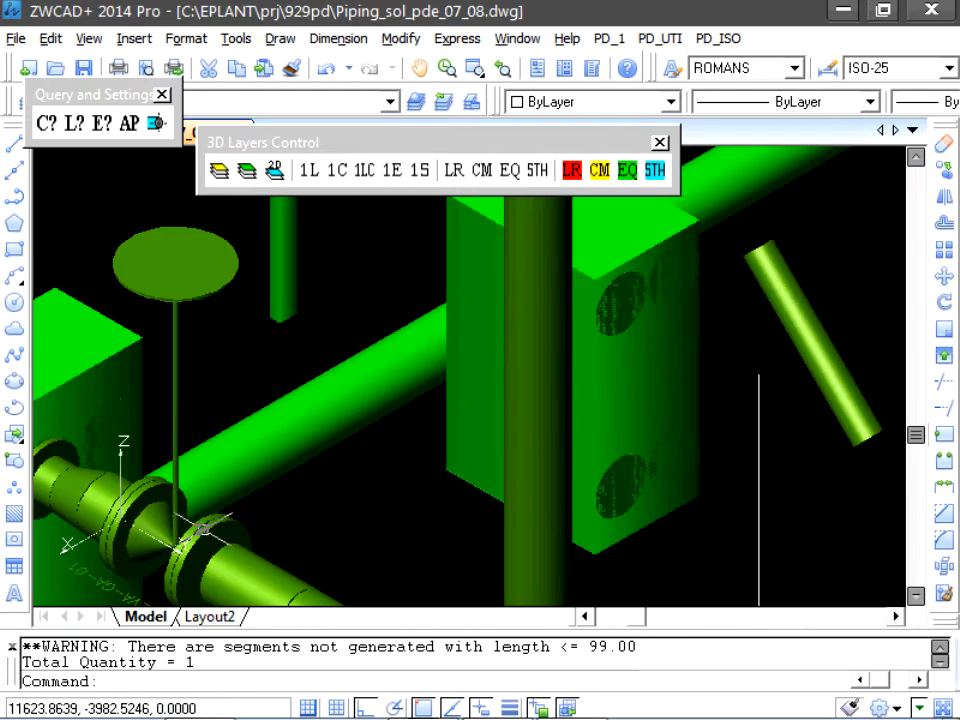
scroll(205, 530, up, 2)
middle_drag(205, 530, 436, 343)
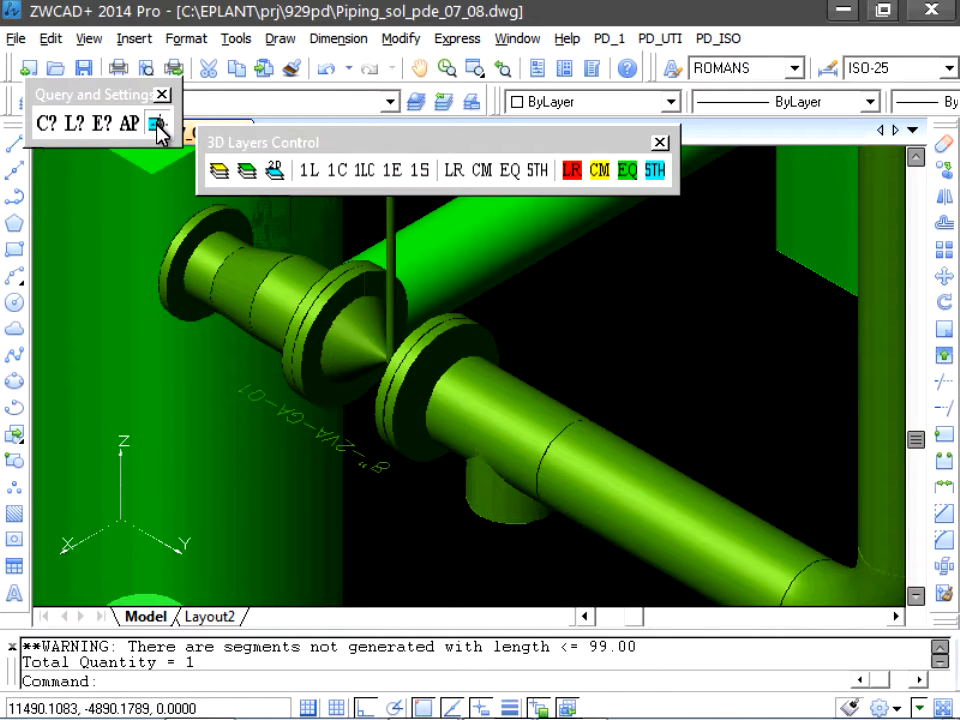
click(157, 124)
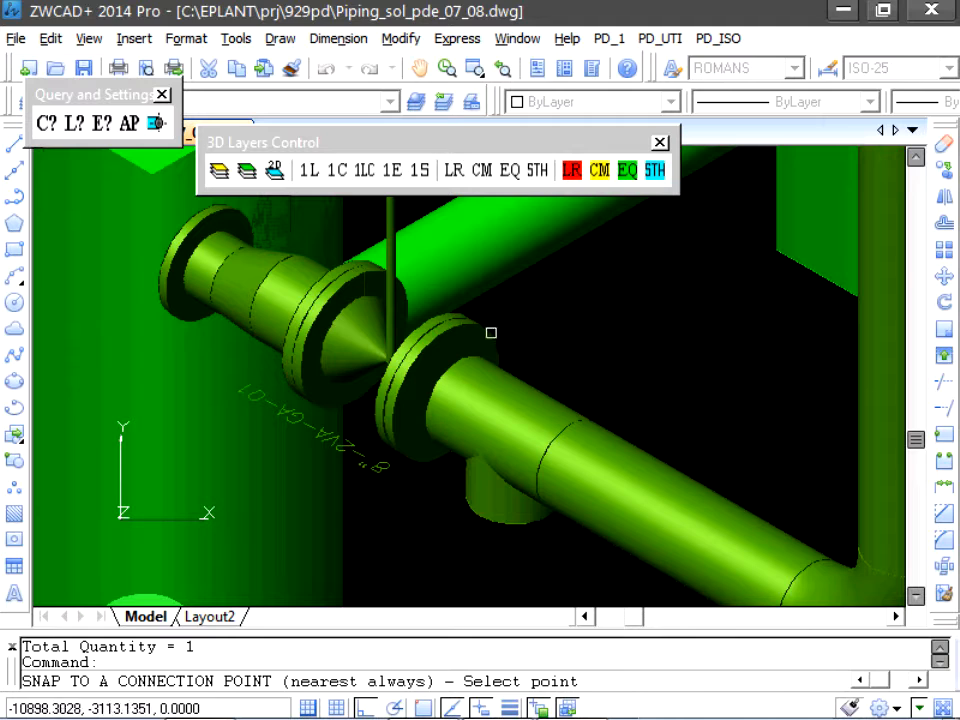
click(444, 388)
drag(499, 327, 515, 234)
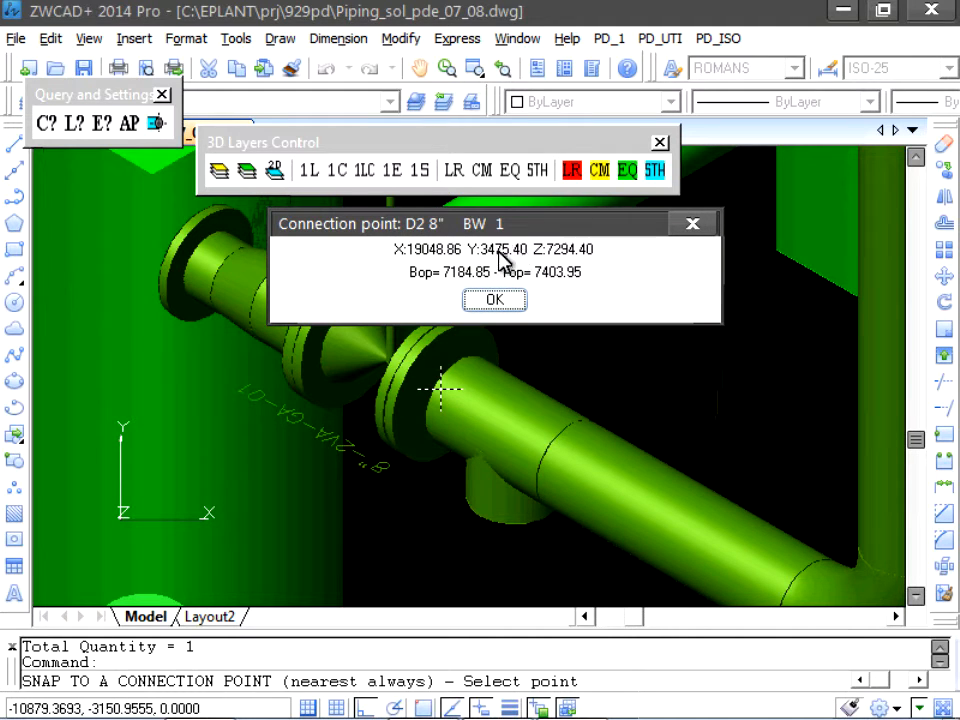
click(506, 300)
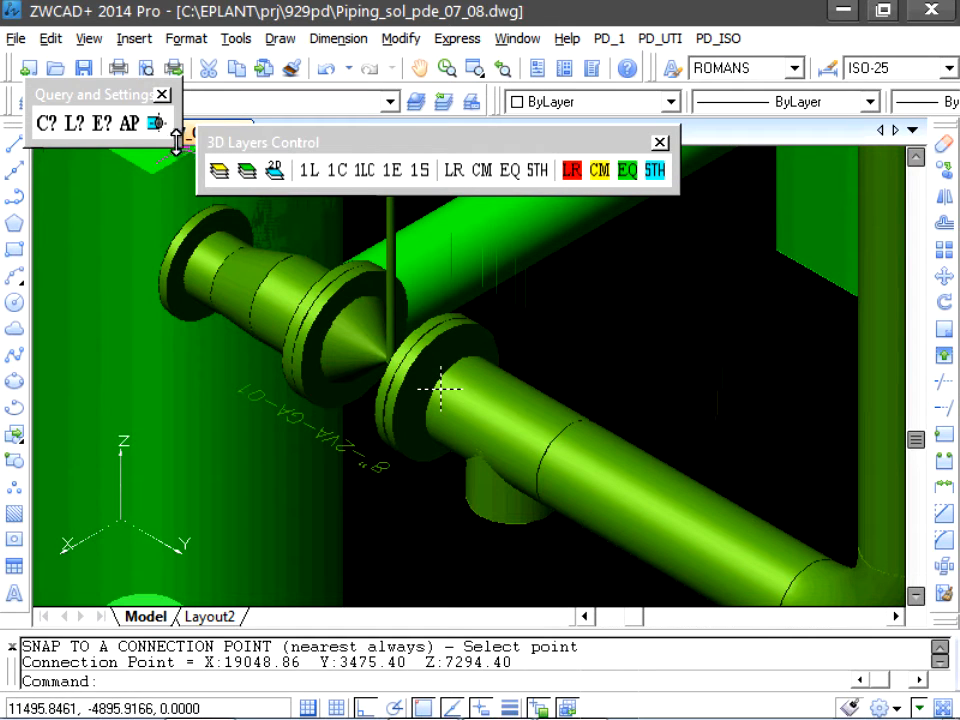
Step: Query the coordinates of the tee's connection point facing the valve flange
click(156, 122)
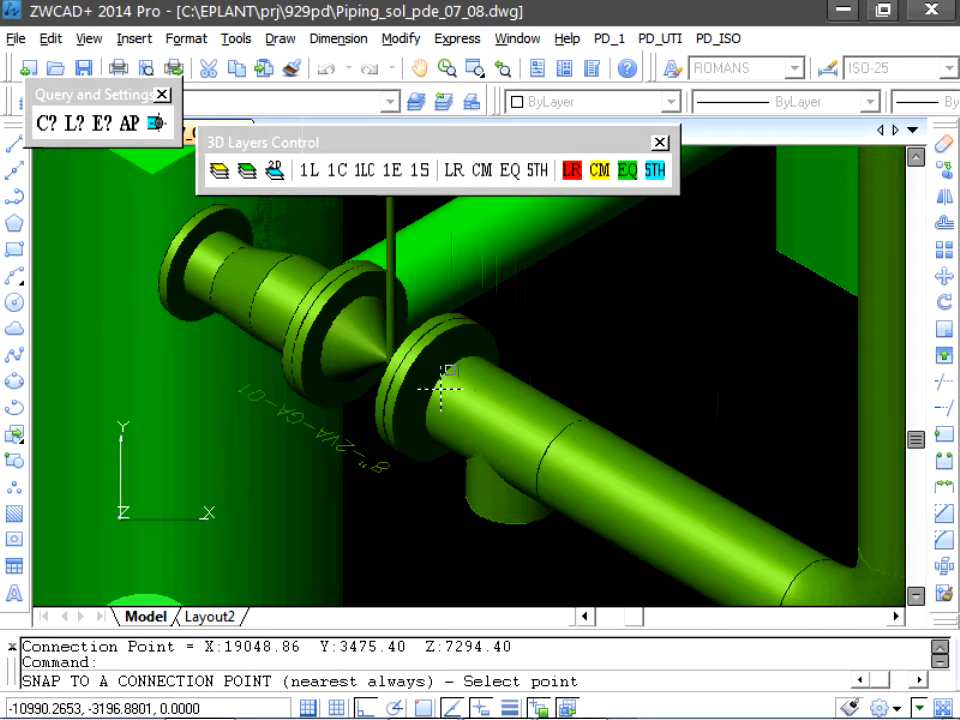
click(450, 397)
drag(457, 319, 594, 239)
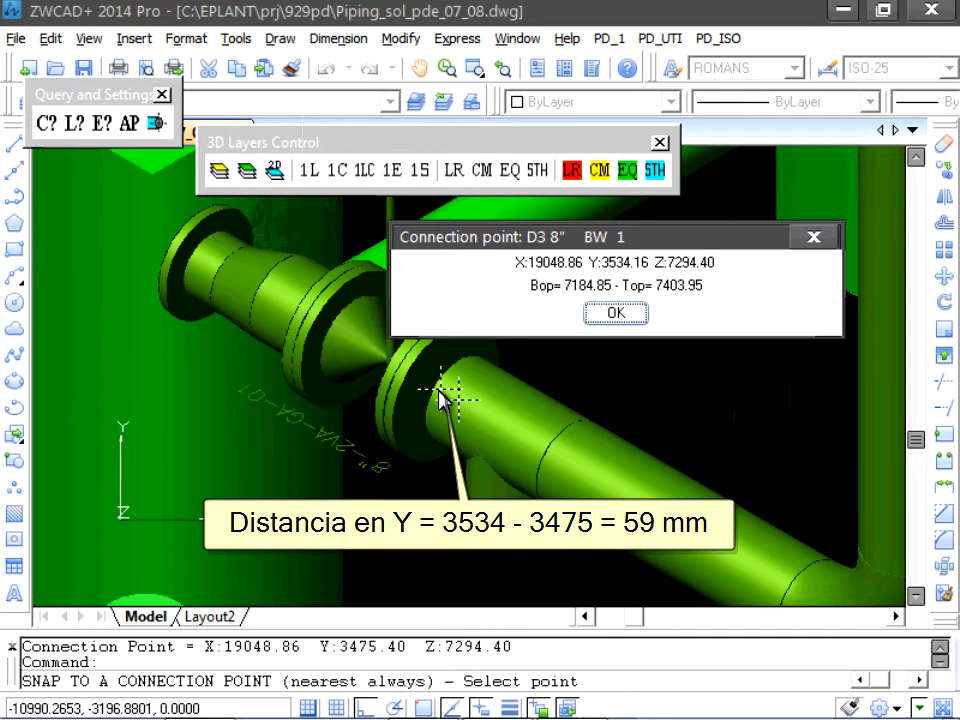
click(619, 316)
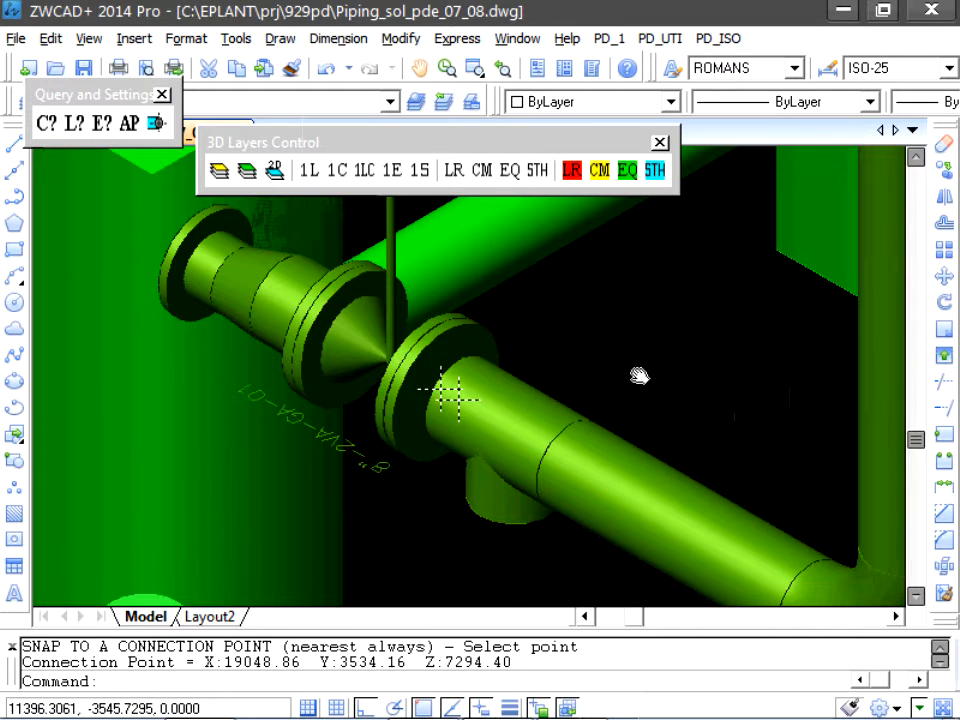
Step: Place a pipe between the valve's downstream flange and the tee, using Component Connection for both end points
middle_drag(639, 376, 613, 328)
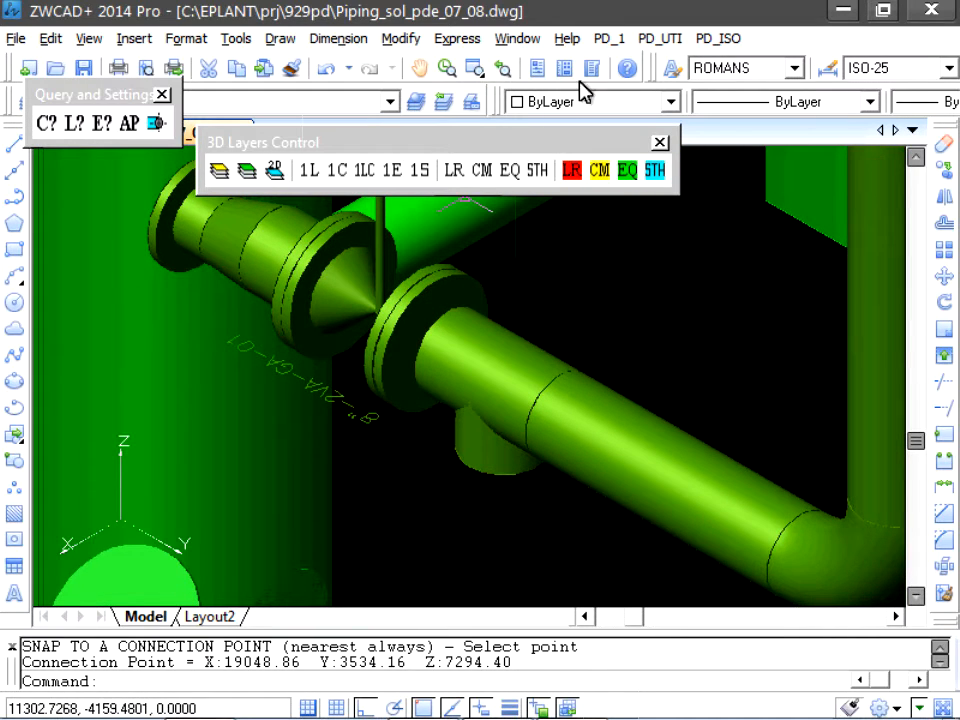
click(609, 38)
mouse_move(648, 186)
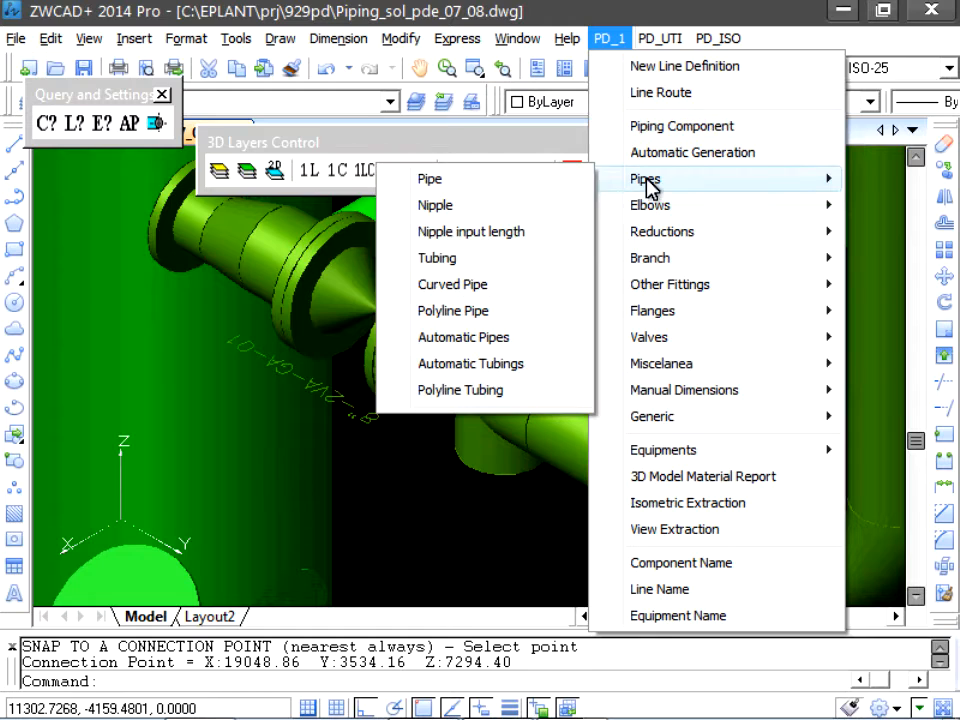
click(462, 180)
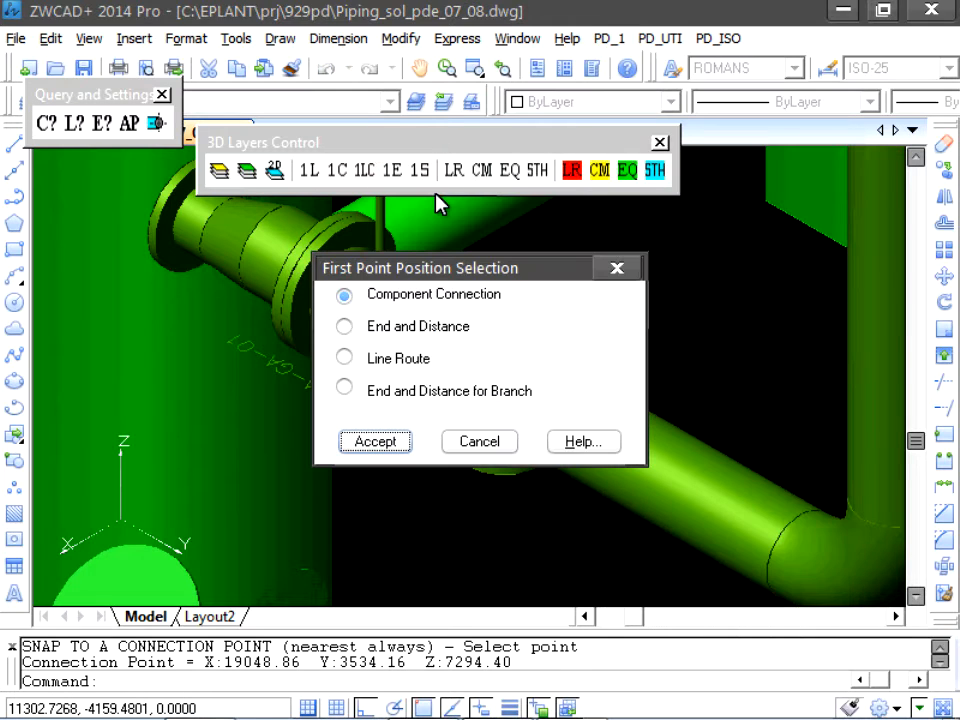
click(375, 442)
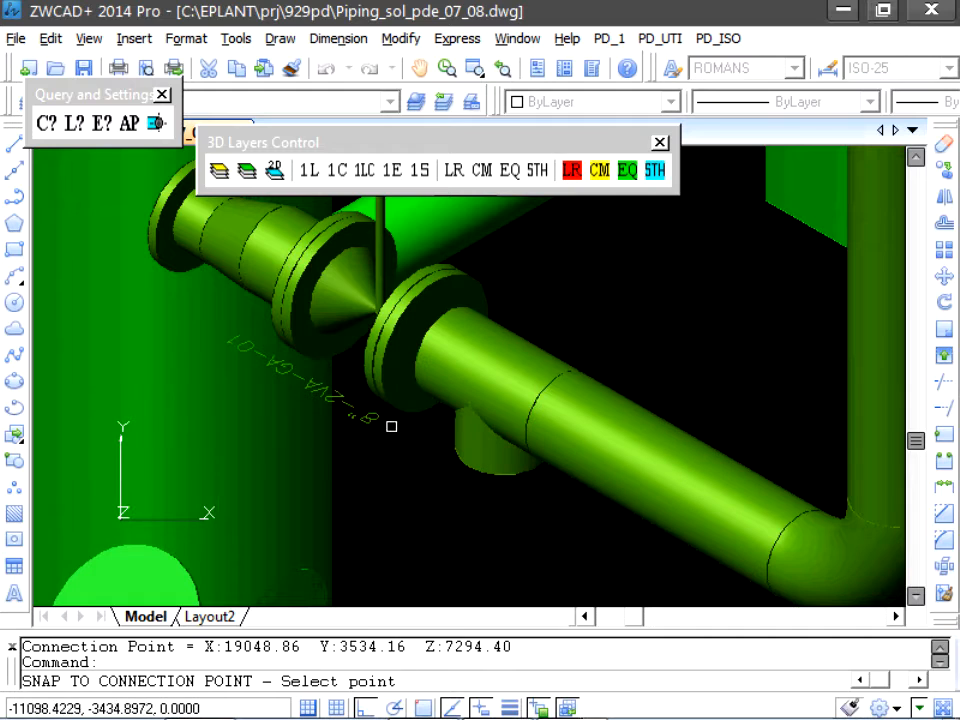
click(430, 340)
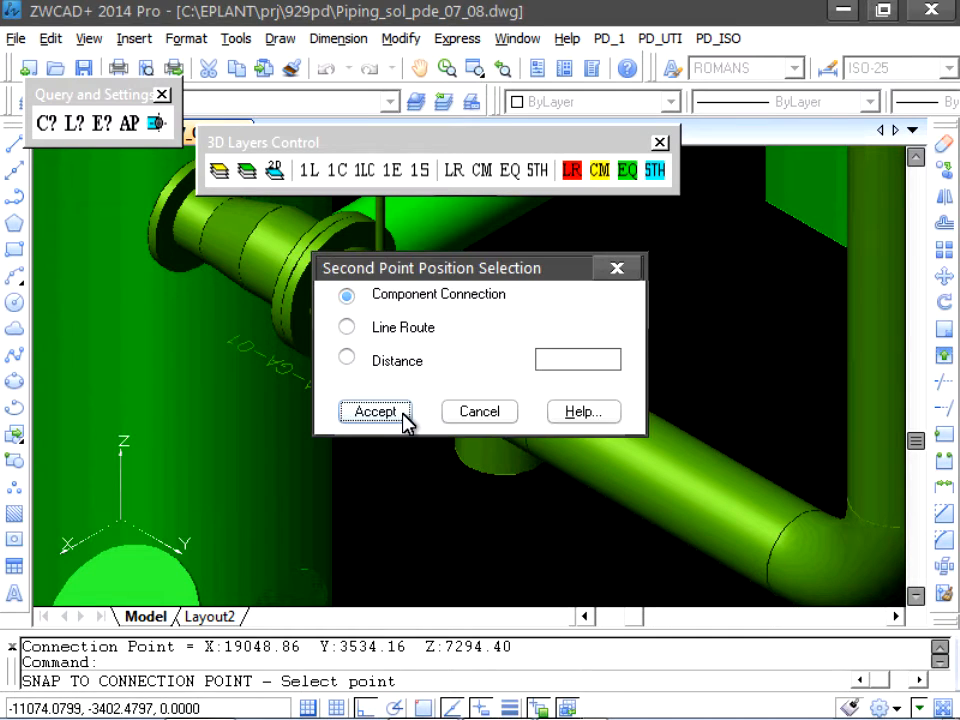
drag(411, 274, 492, 80)
click(458, 207)
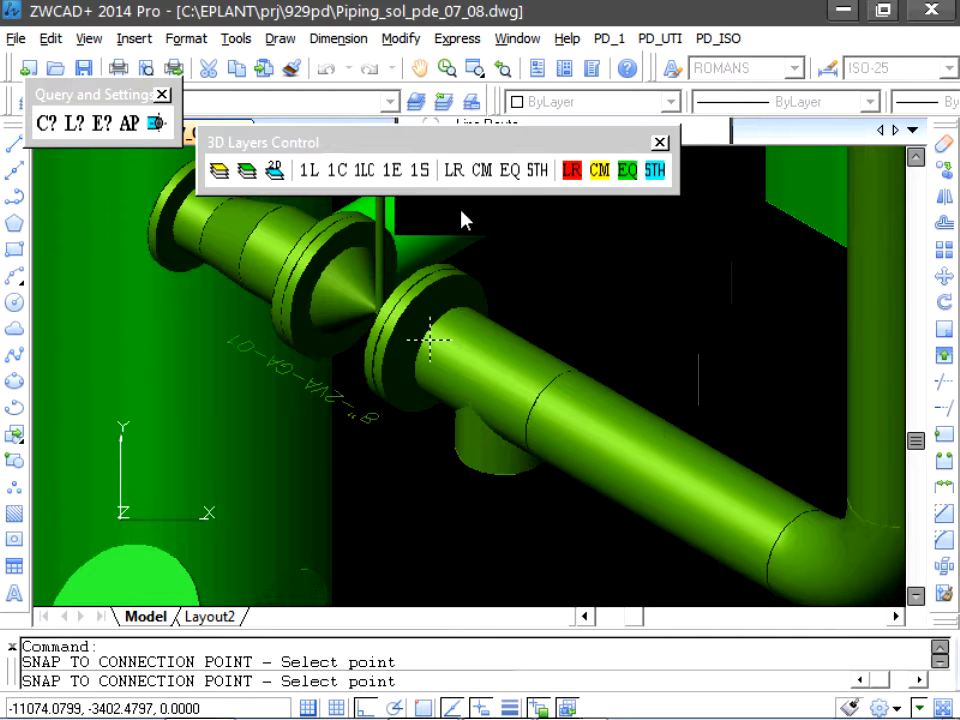
click(433, 343)
drag(453, 330, 557, 111)
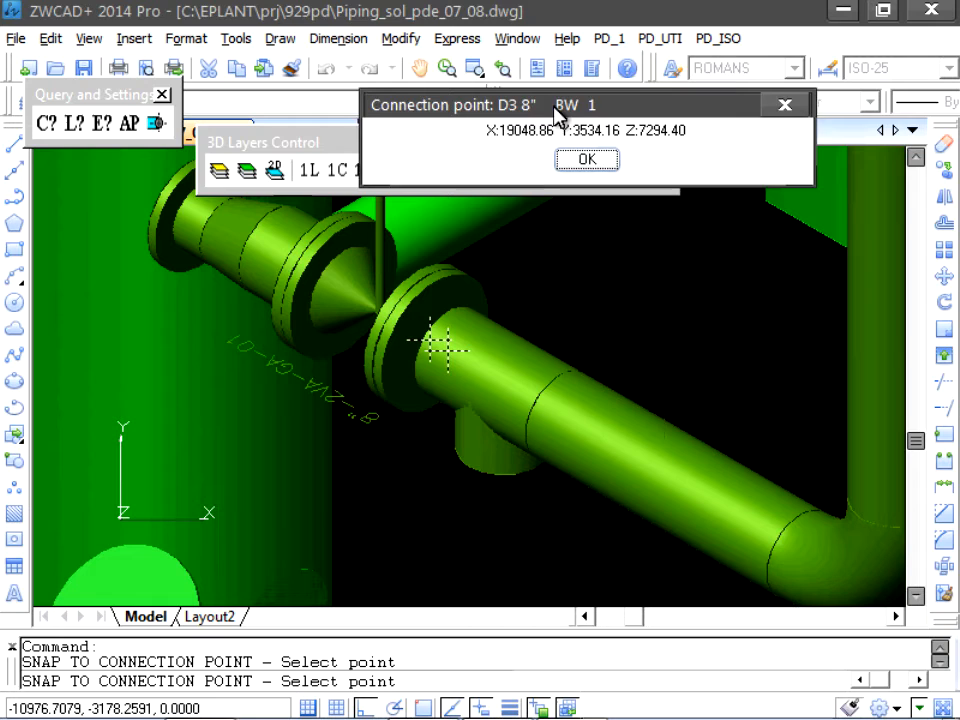
click(583, 152)
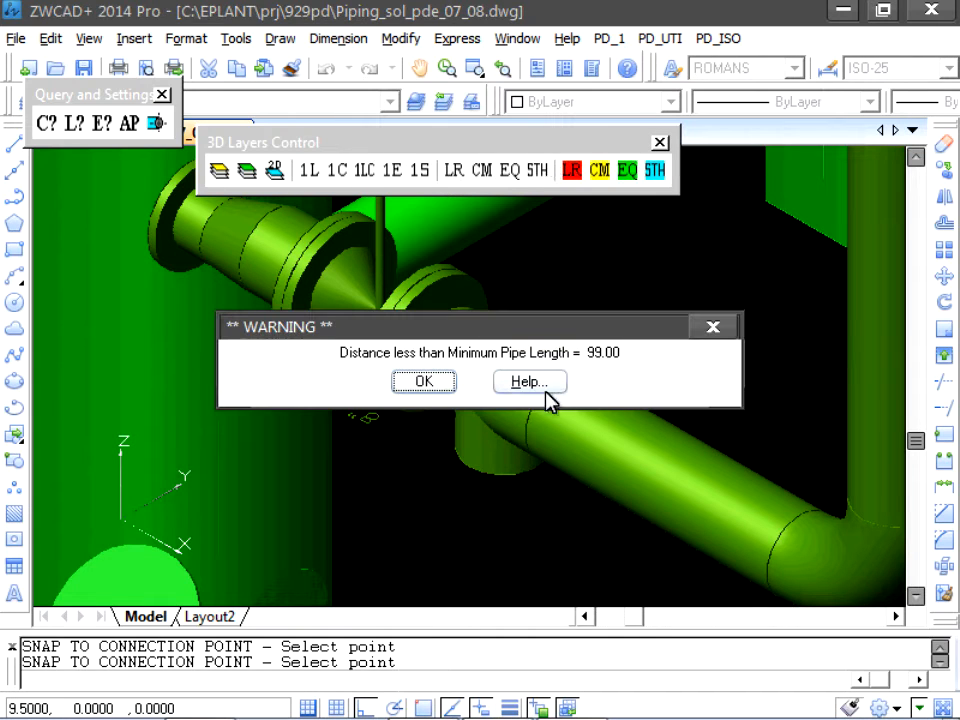
click(432, 388)
drag(443, 333, 516, 137)
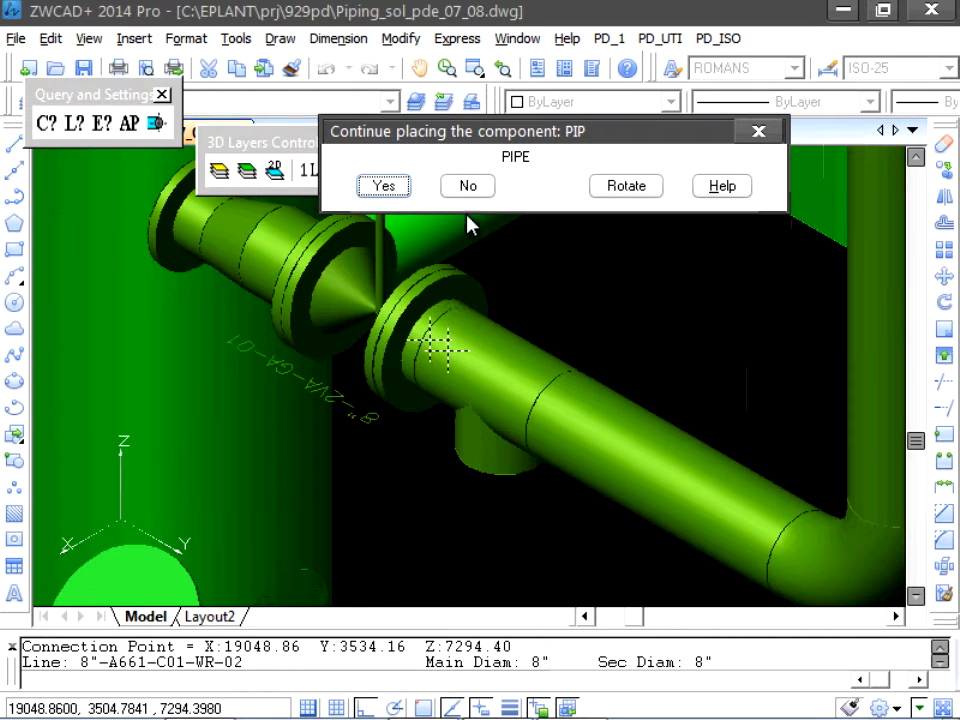
Step: Place a pipe from the tee's downward outlet to the flange below, using Component Connection for both end points
click(382, 187)
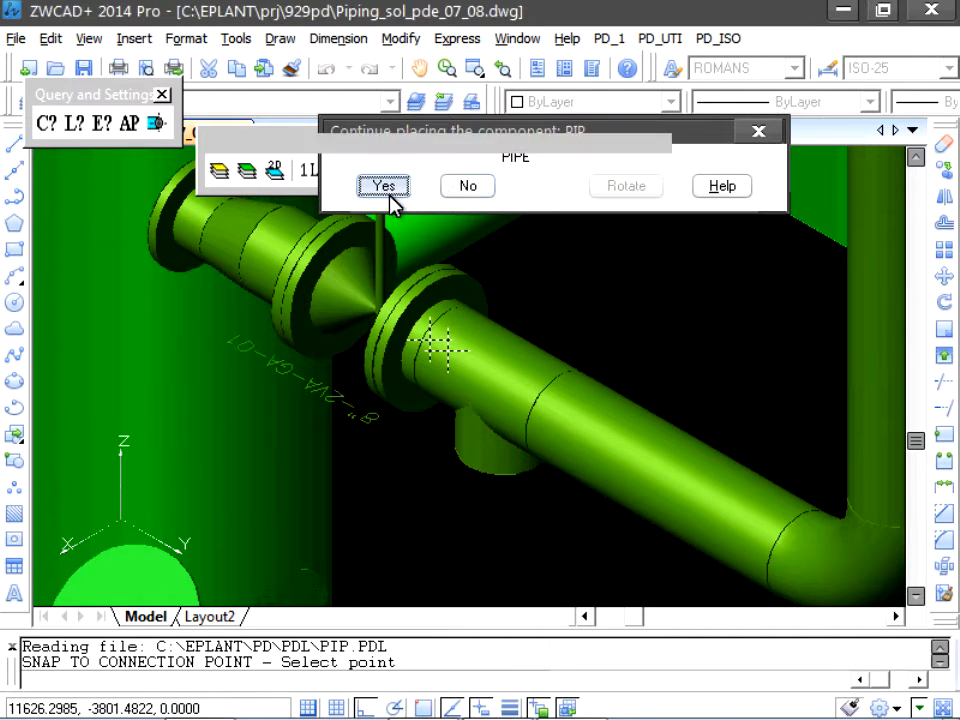
click(470, 240)
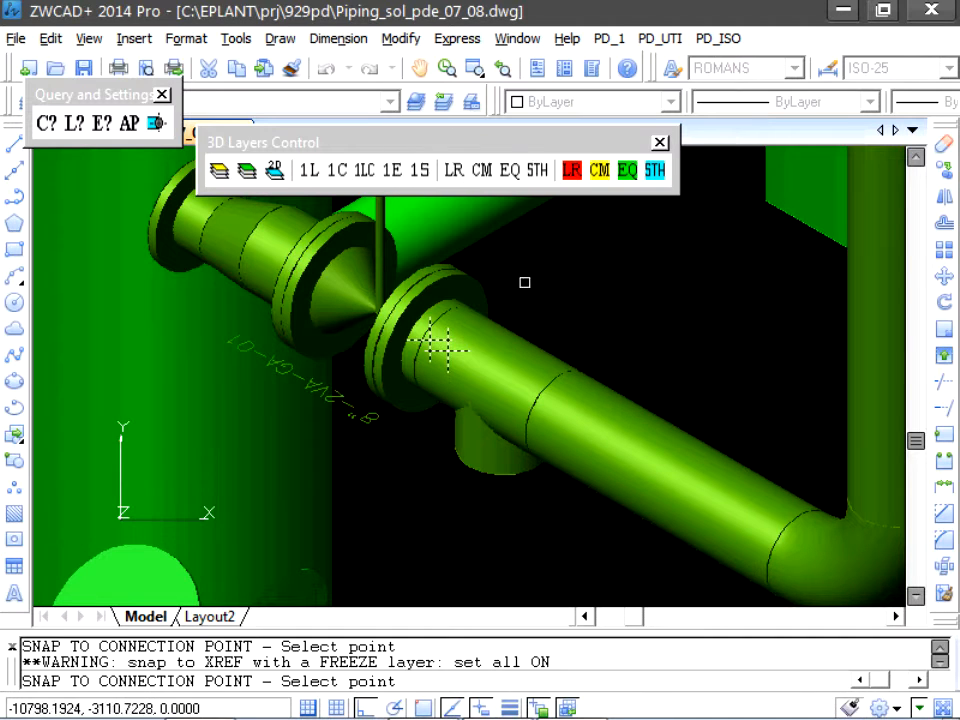
middle_drag(562, 376, 568, 266)
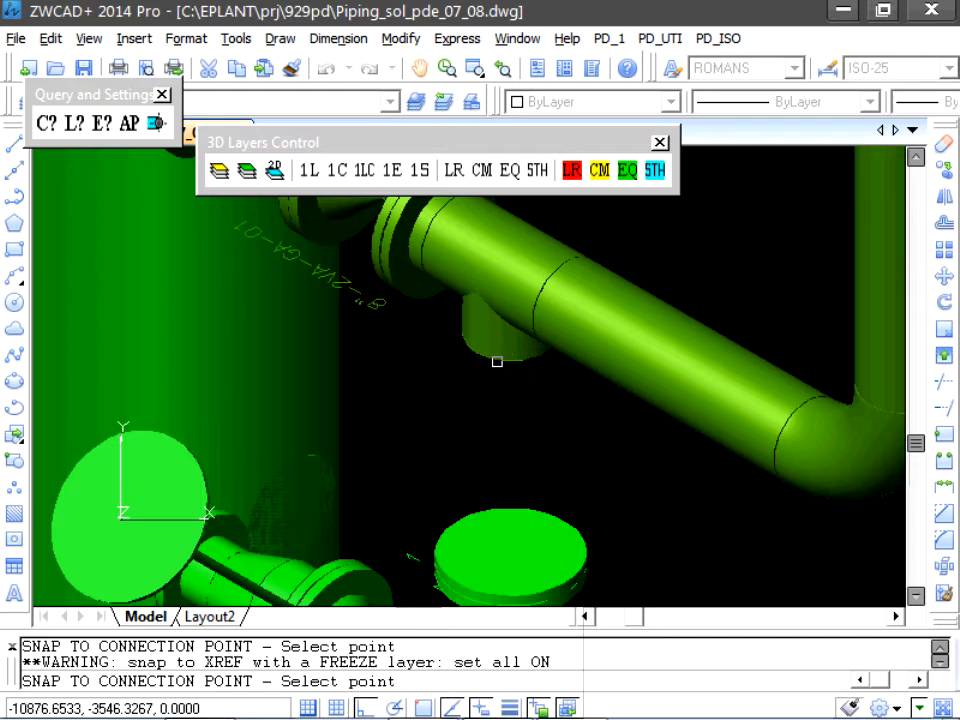
click(512, 333)
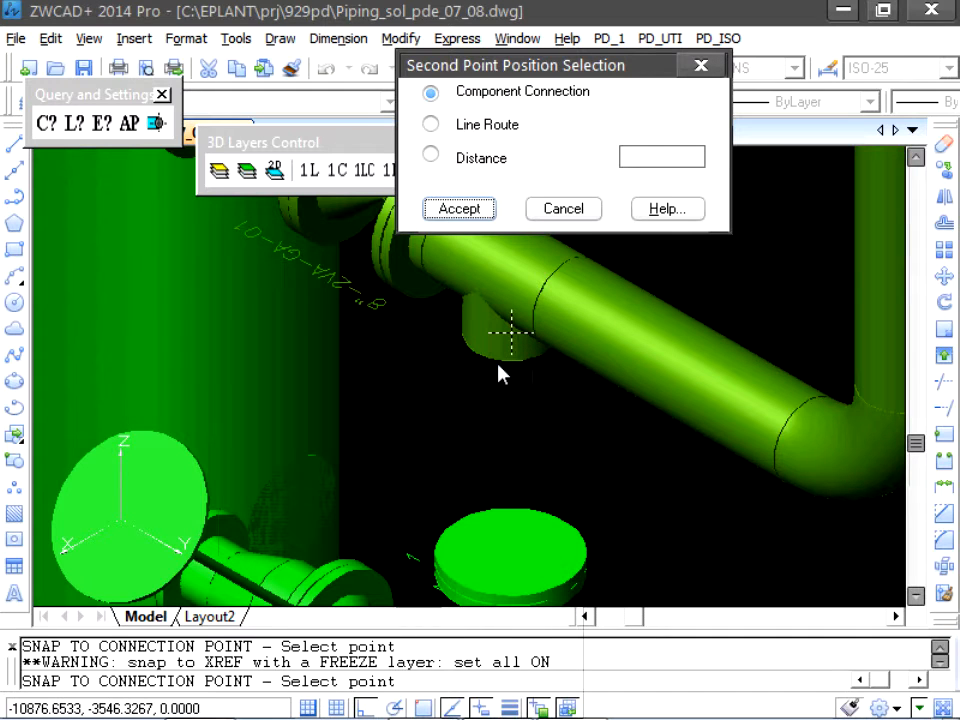
click(455, 209)
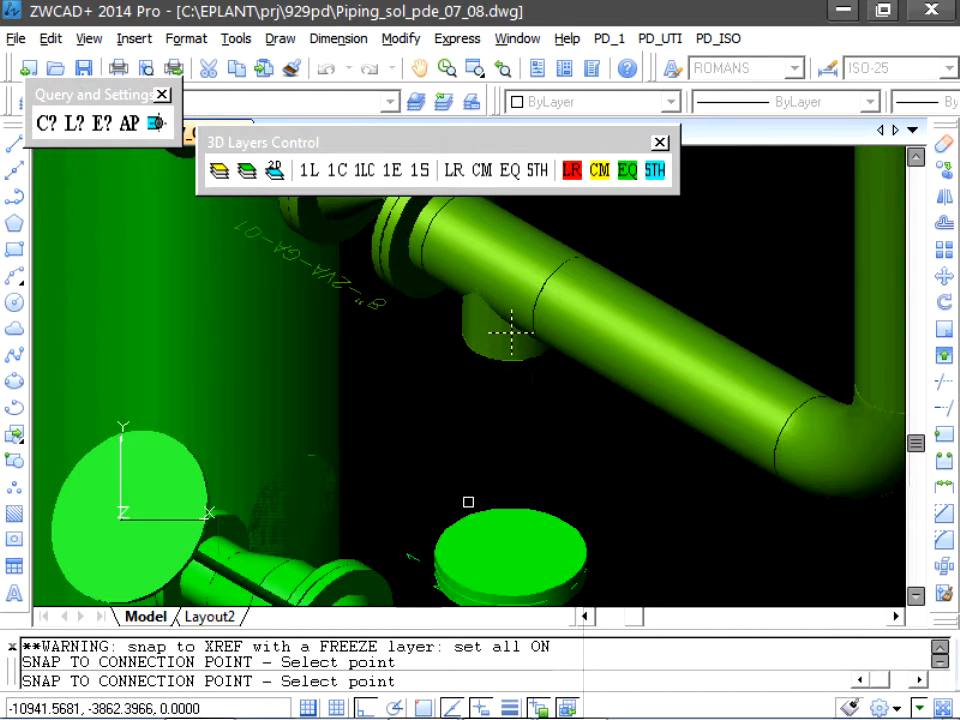
click(512, 557)
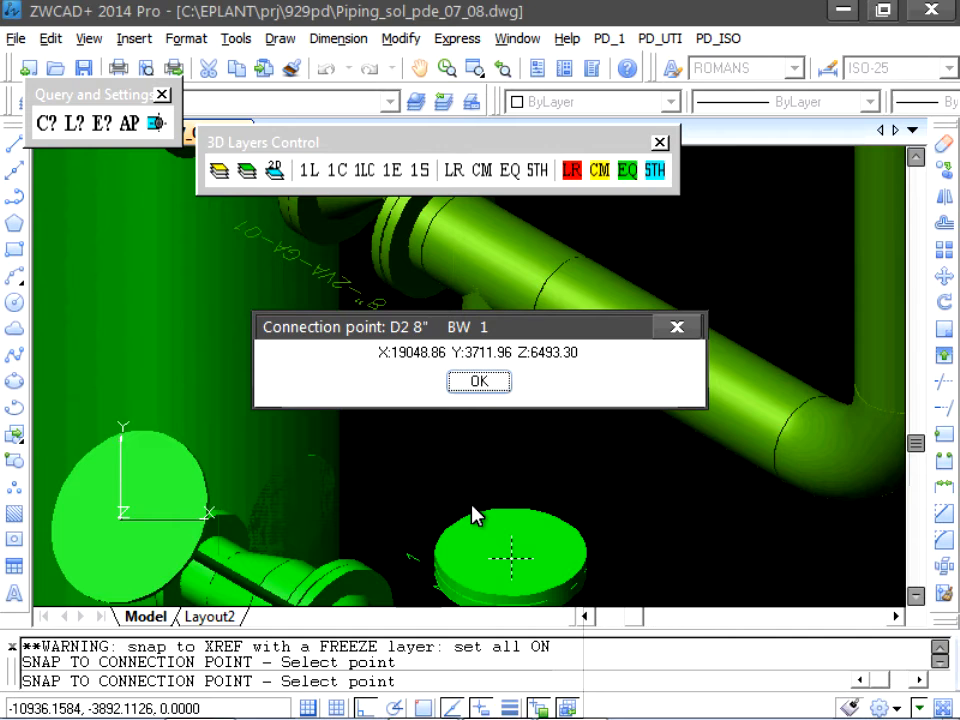
click(497, 389)
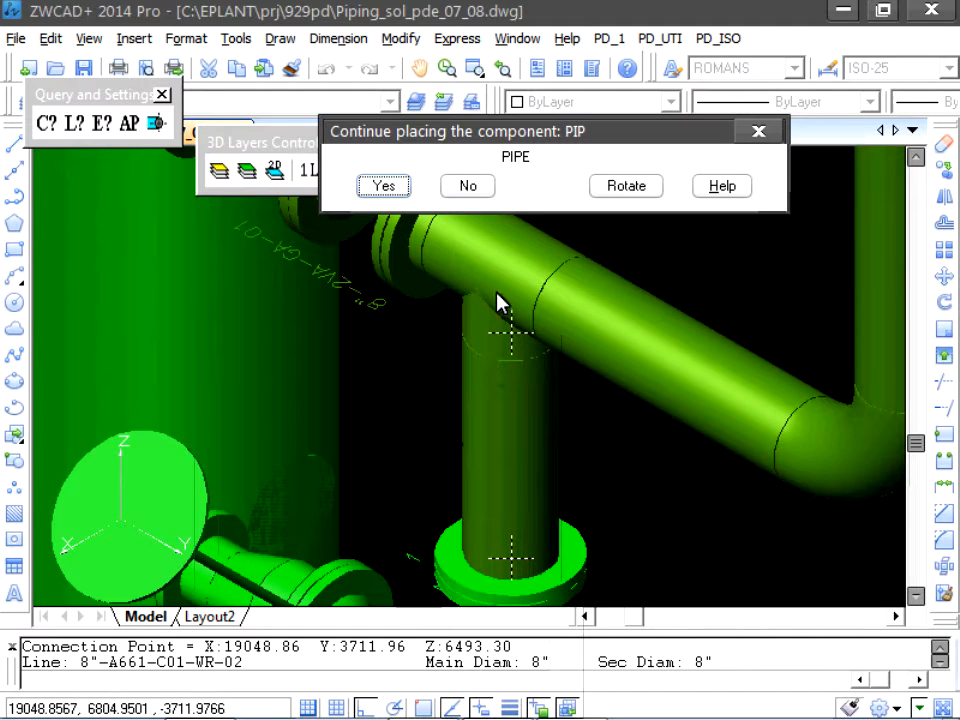
click(469, 192)
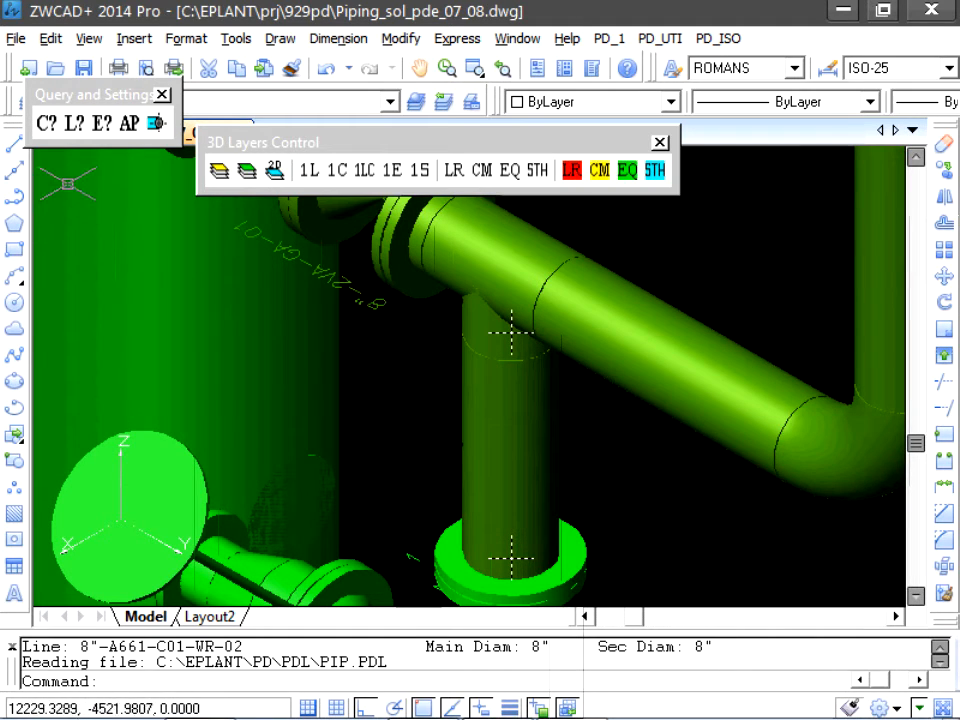
Step: Query which line the vertical pipe below the tee belongs to
click(75, 128)
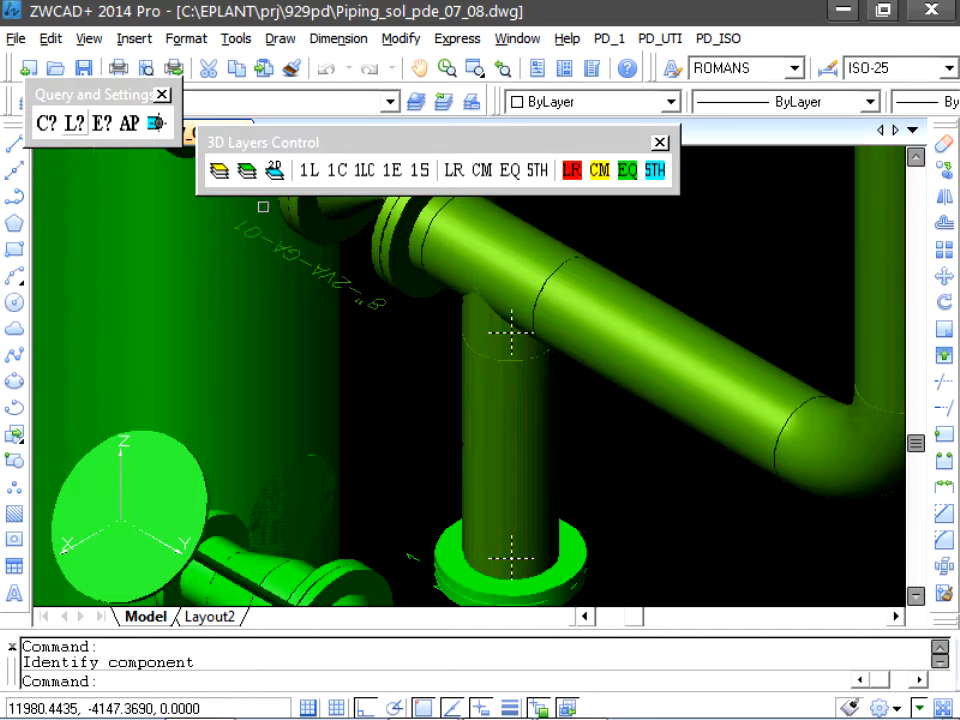
click(545, 377)
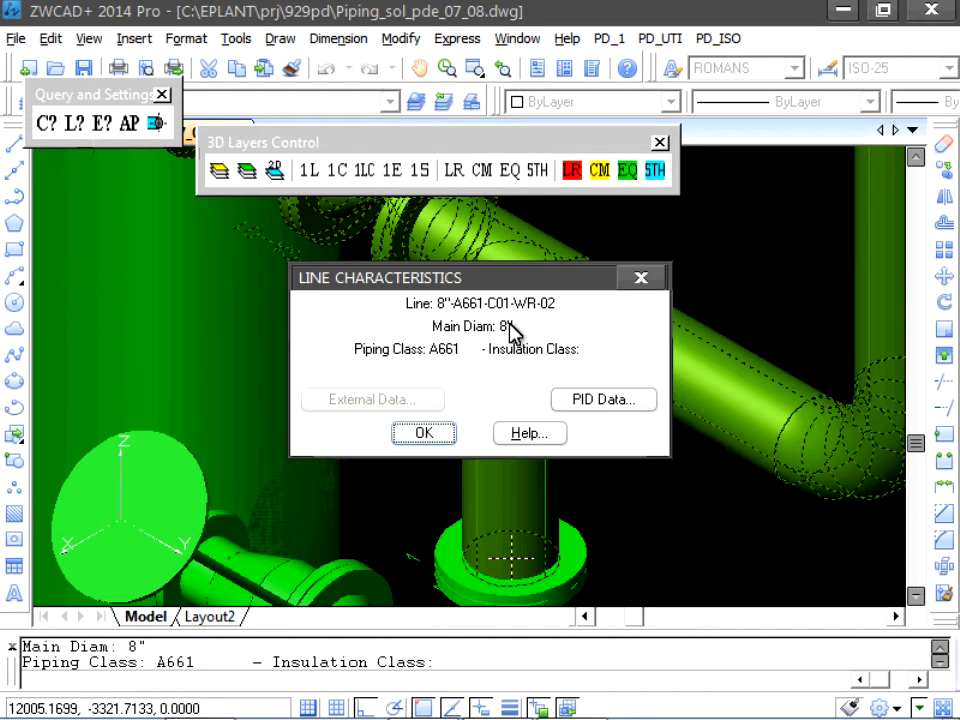
drag(513, 284, 763, 294)
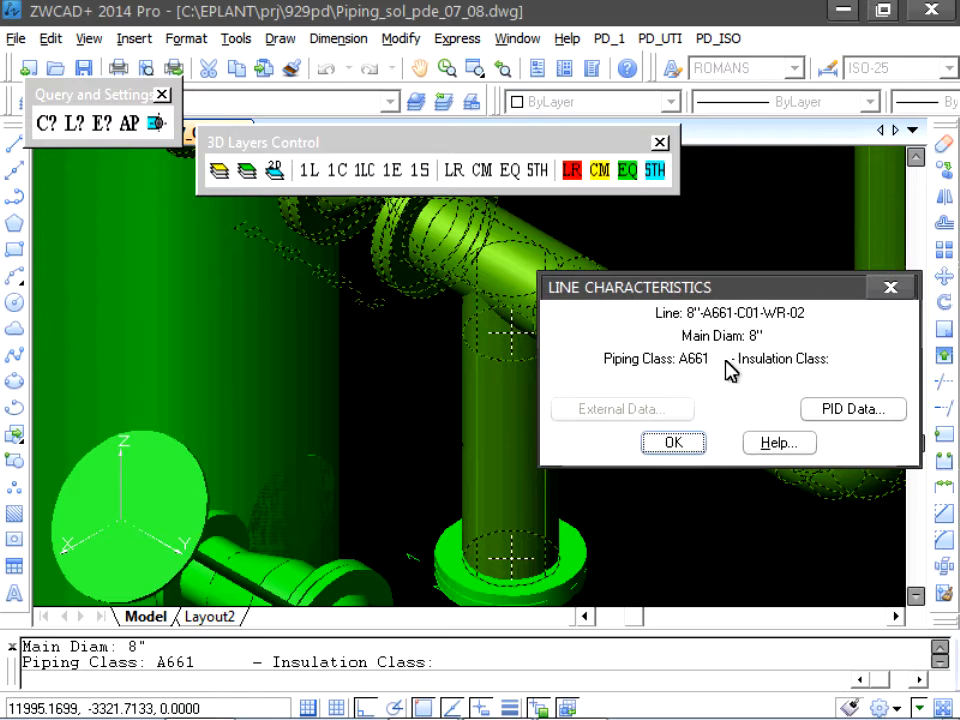
click(689, 443)
Step: Erase the vertical pipe between the tee and the flange below it
text(e)
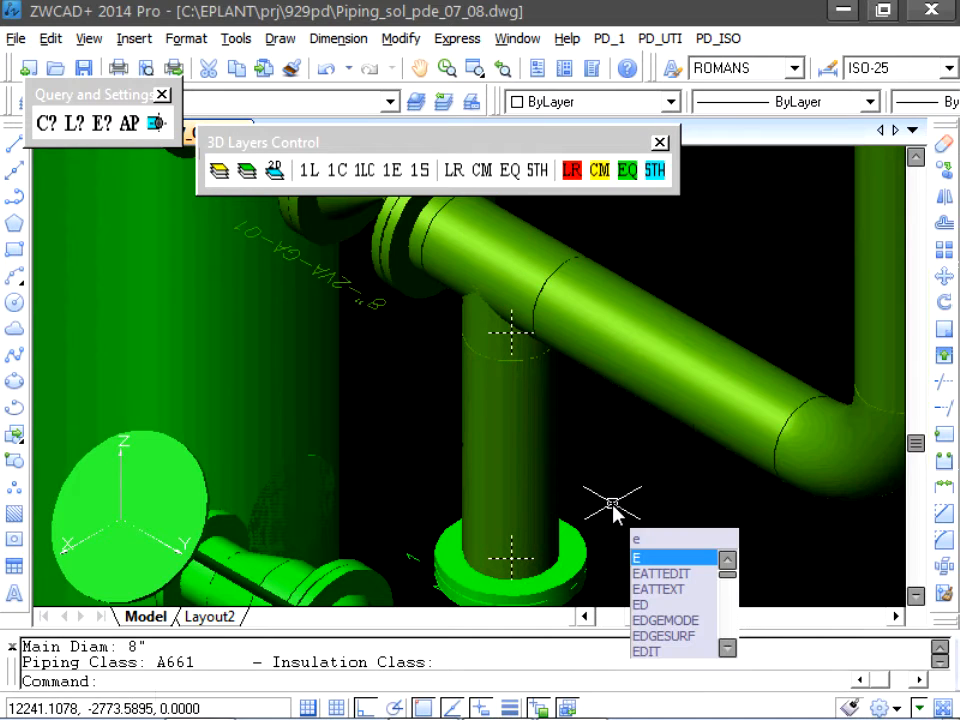
key(Return)
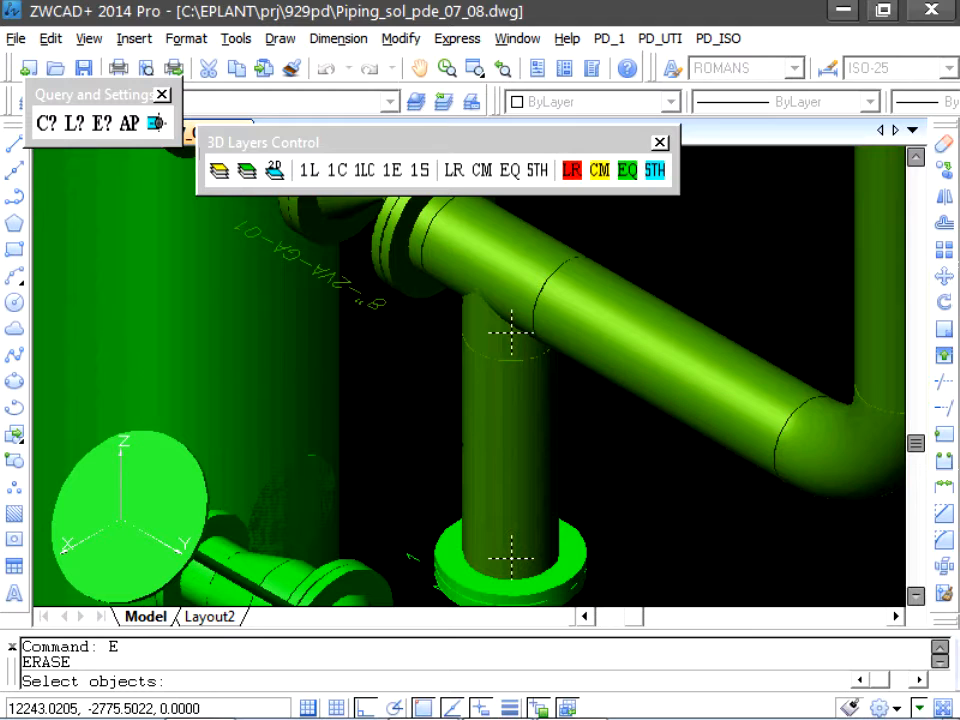
click(572, 444)
click(568, 439)
click(566, 437)
click(537, 431)
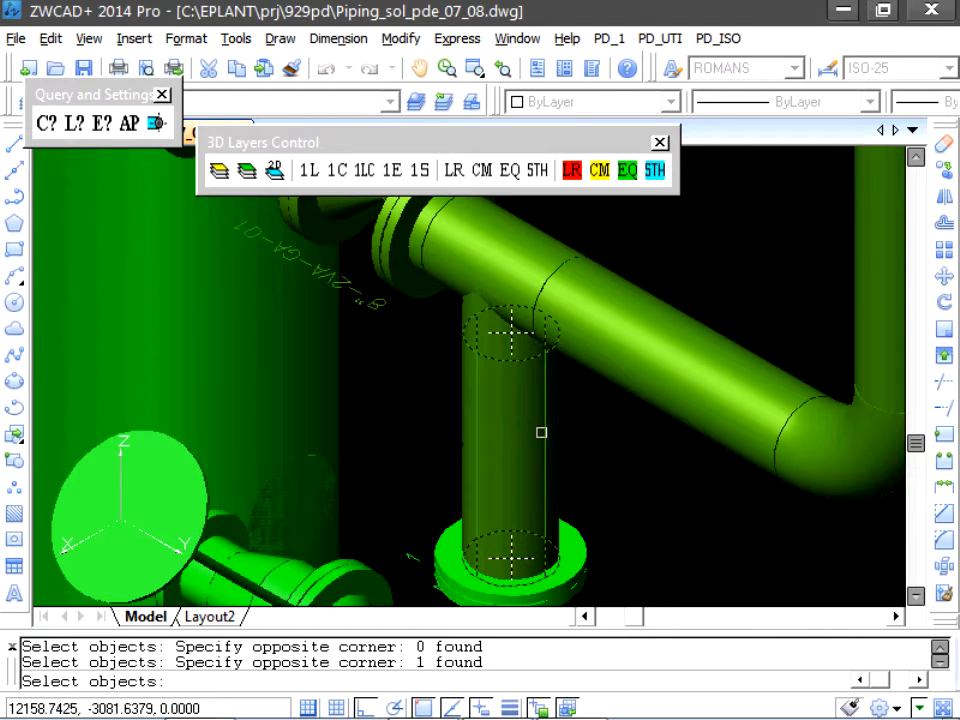
key(Return)
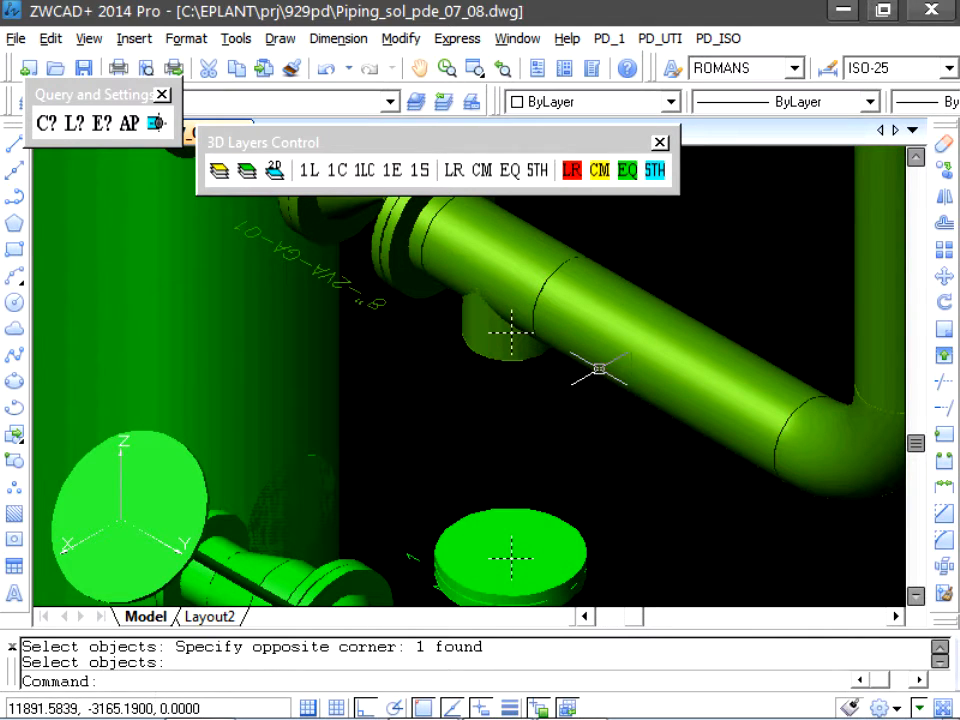
Step: Place a pipe from the lower flange up to the tee's outlet, using Component Connection for both end points
click(608, 40)
mouse_move(623, 186)
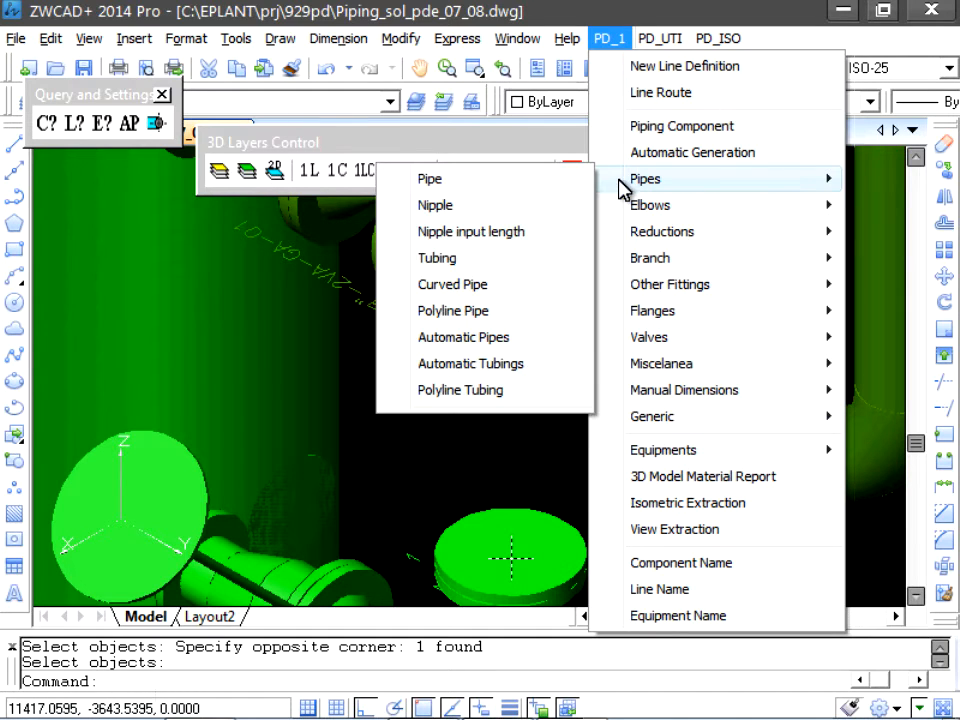
click(432, 178)
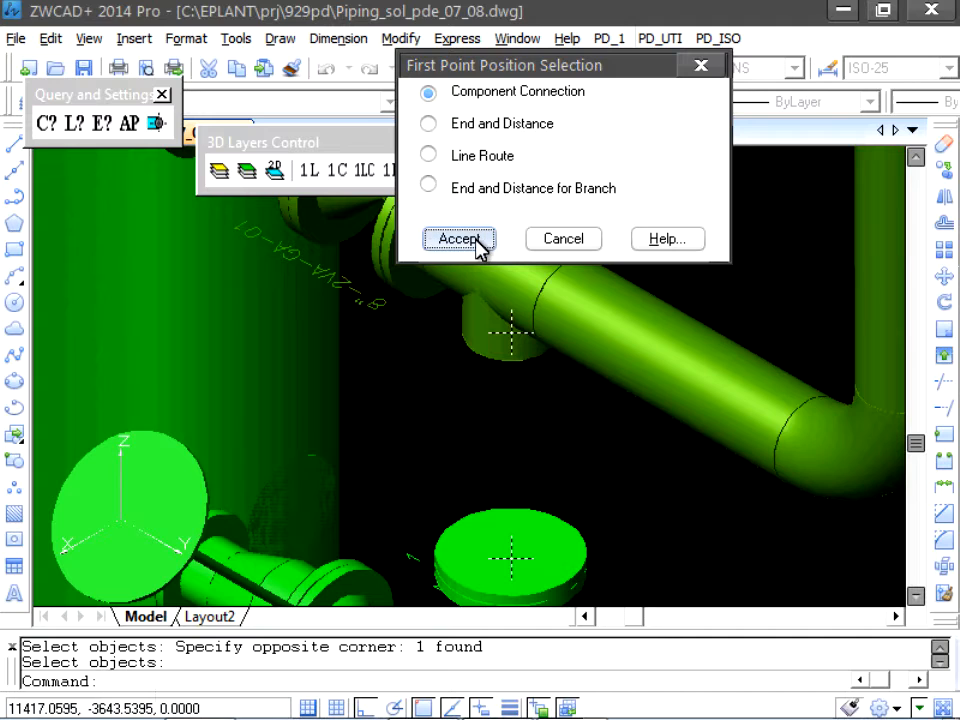
click(468, 240)
click(512, 558)
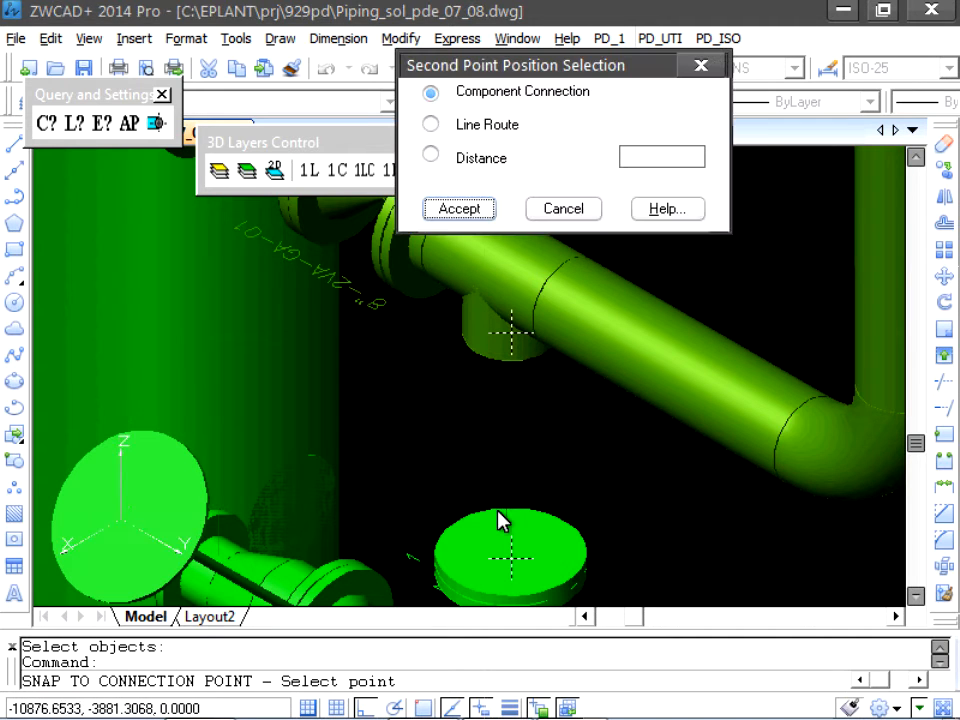
click(457, 209)
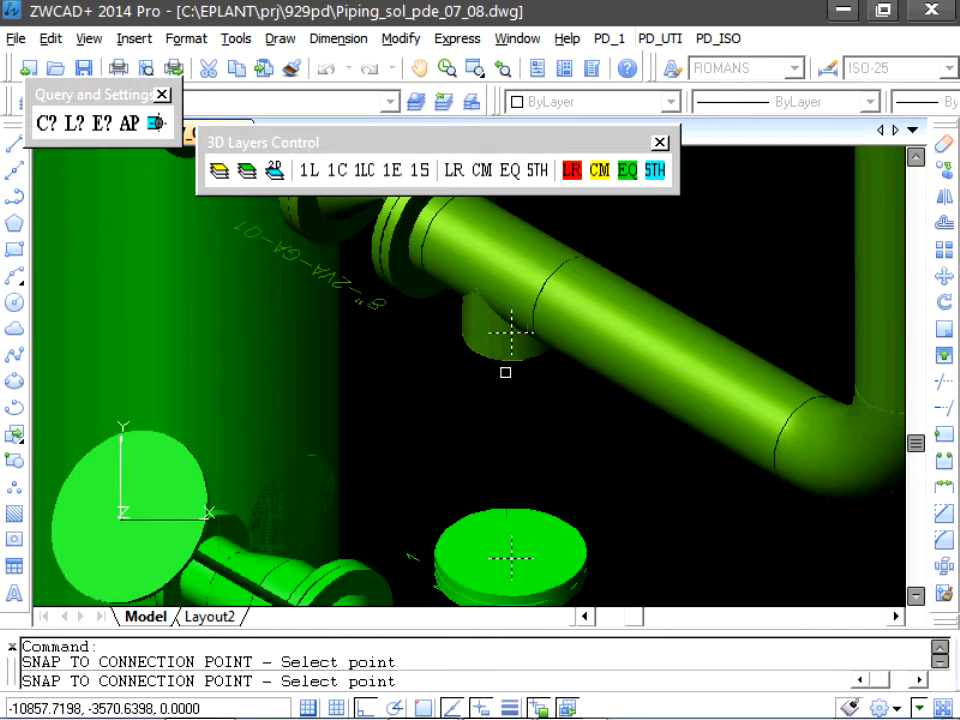
click(504, 360)
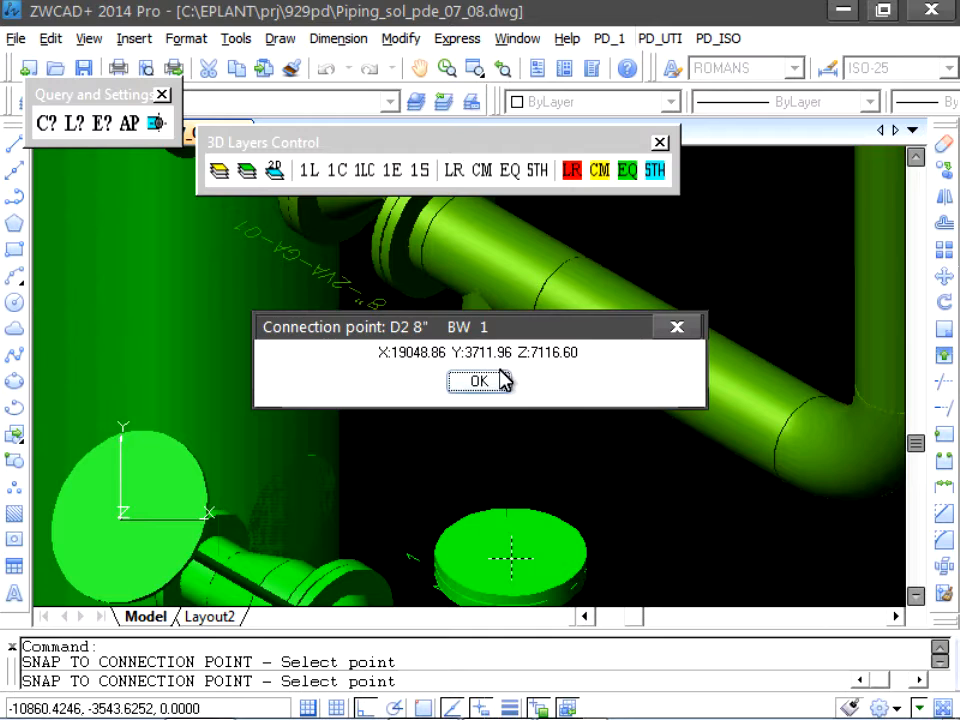
click(502, 380)
click(466, 187)
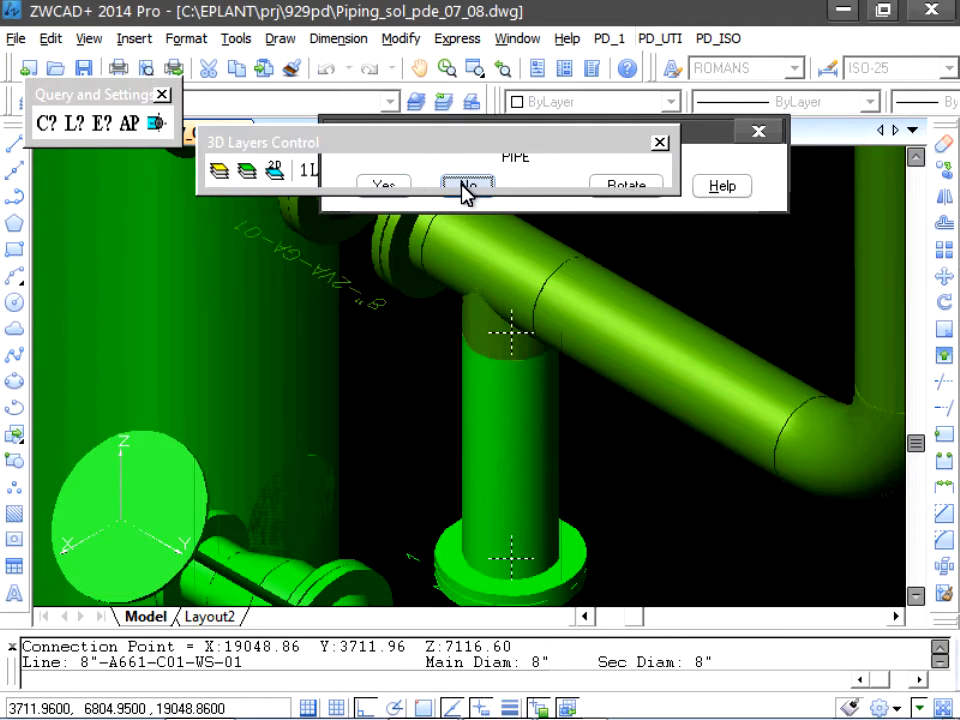
Step: Query the line characteristics of the replaced vertical pipe between the lower flange and the tee
click(75, 125)
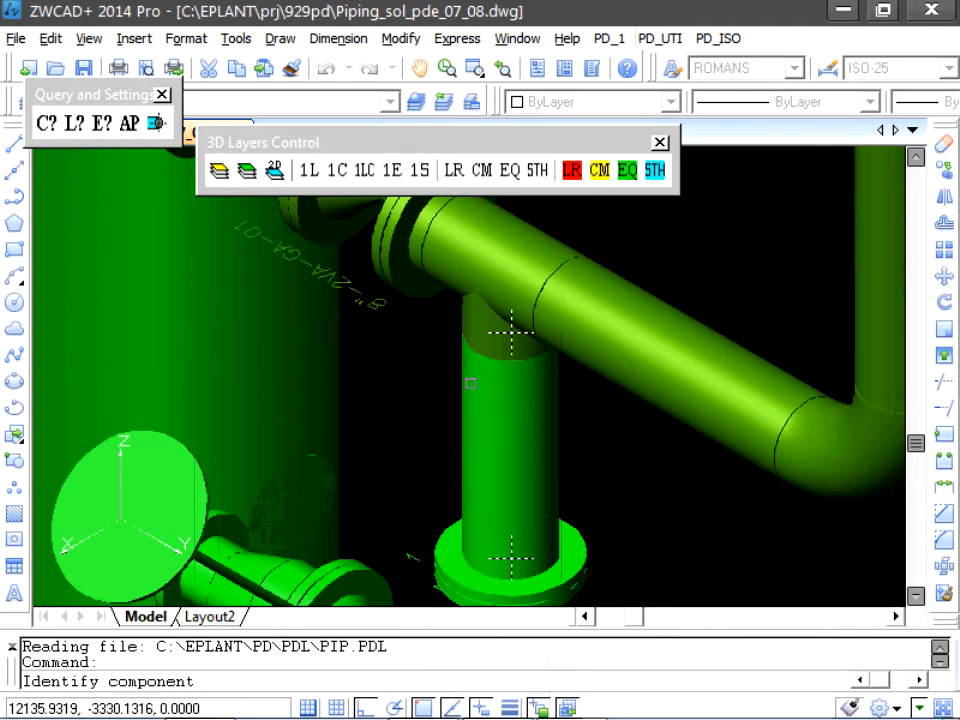
click(478, 540)
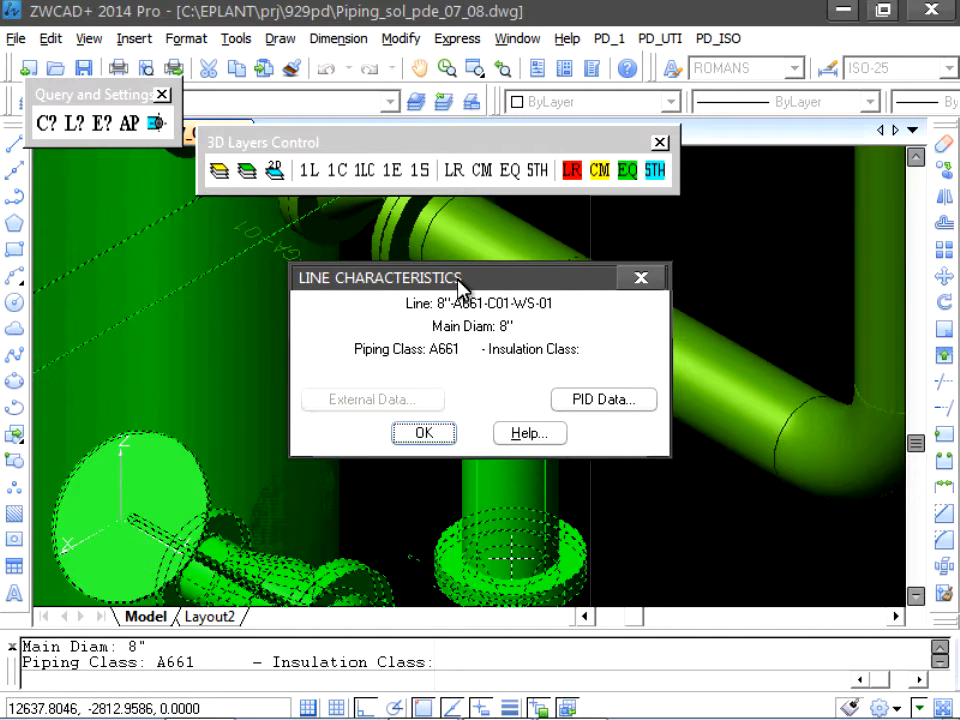
drag(461, 279, 798, 222)
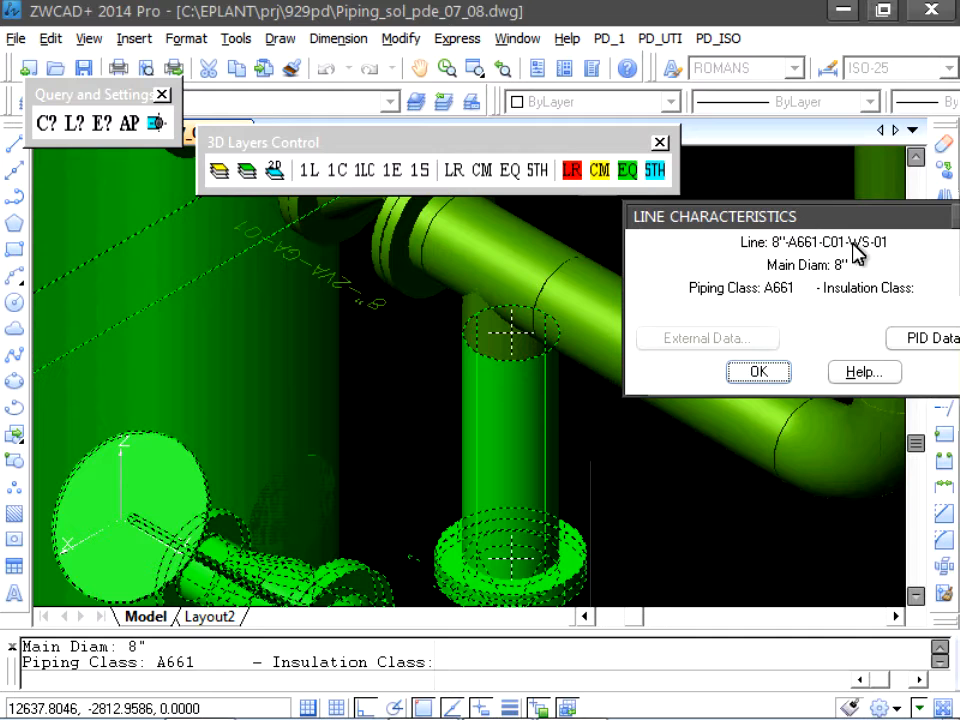
click(770, 377)
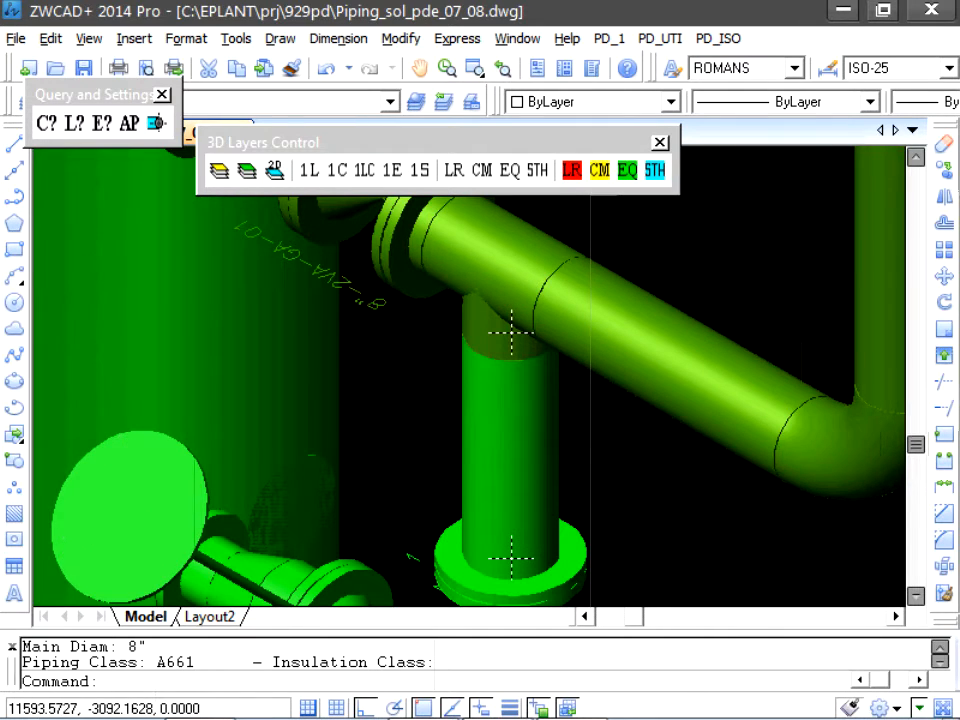
Step: Start a branch pipe with End and Distance for Branch, referencing the lower end of the vertical pipe at the elbow
scroll(713, 322, down, 2)
middle_drag(713, 322, 400, 446)
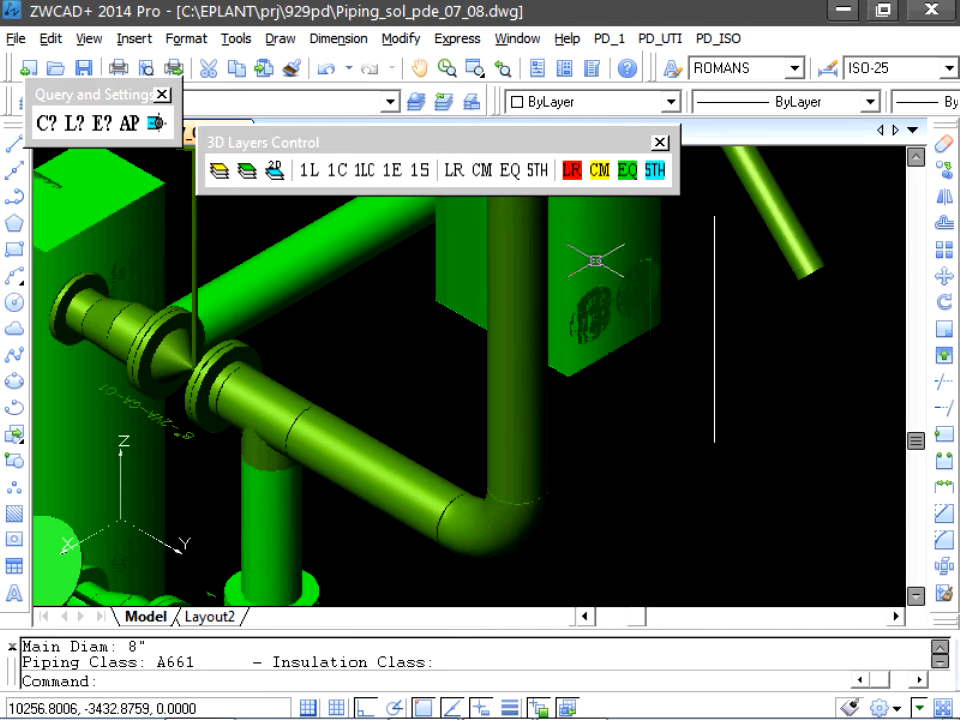
click(610, 39)
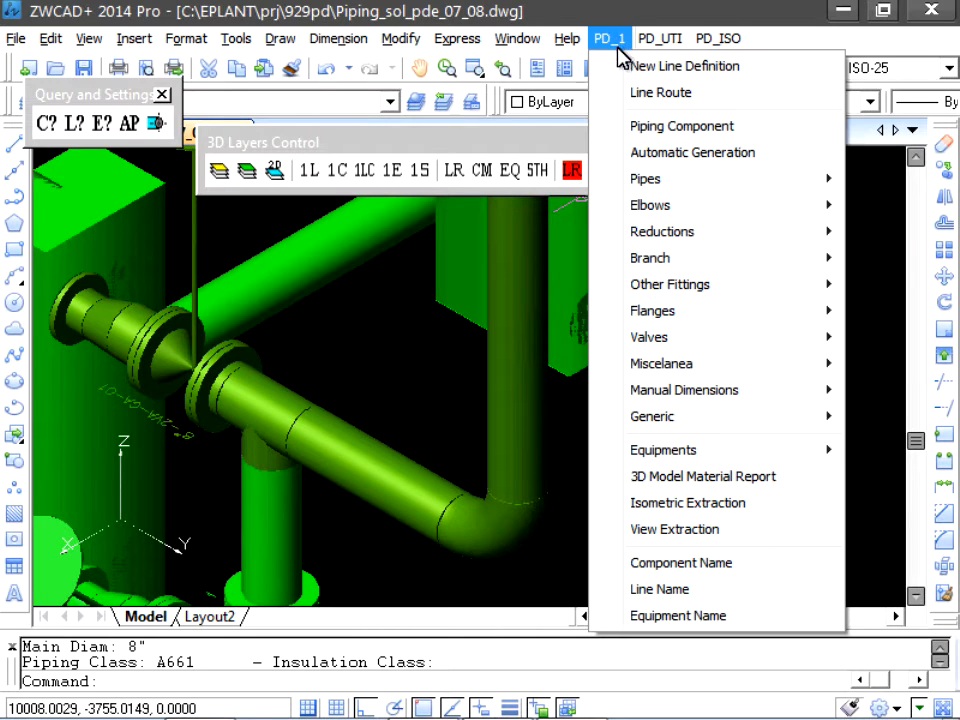
mouse_move(664, 182)
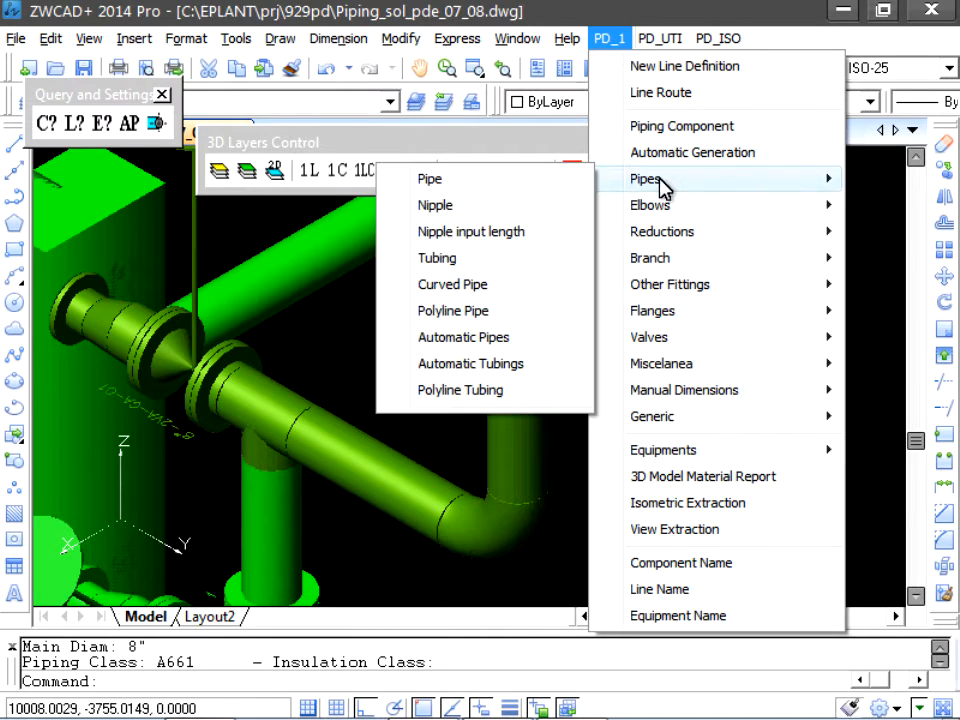
click(483, 181)
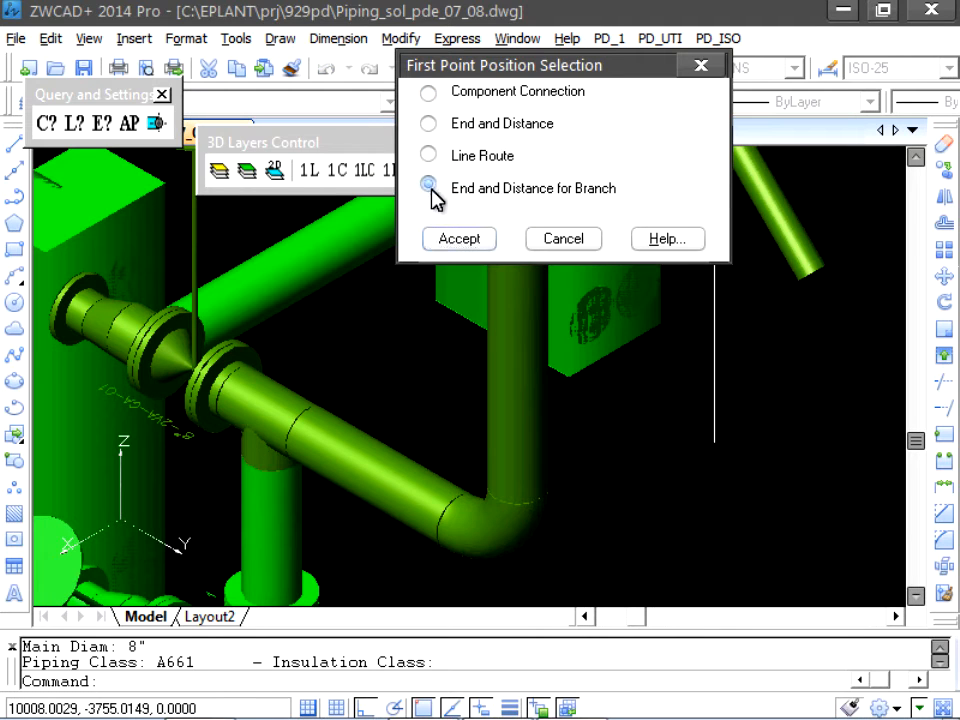
click(430, 186)
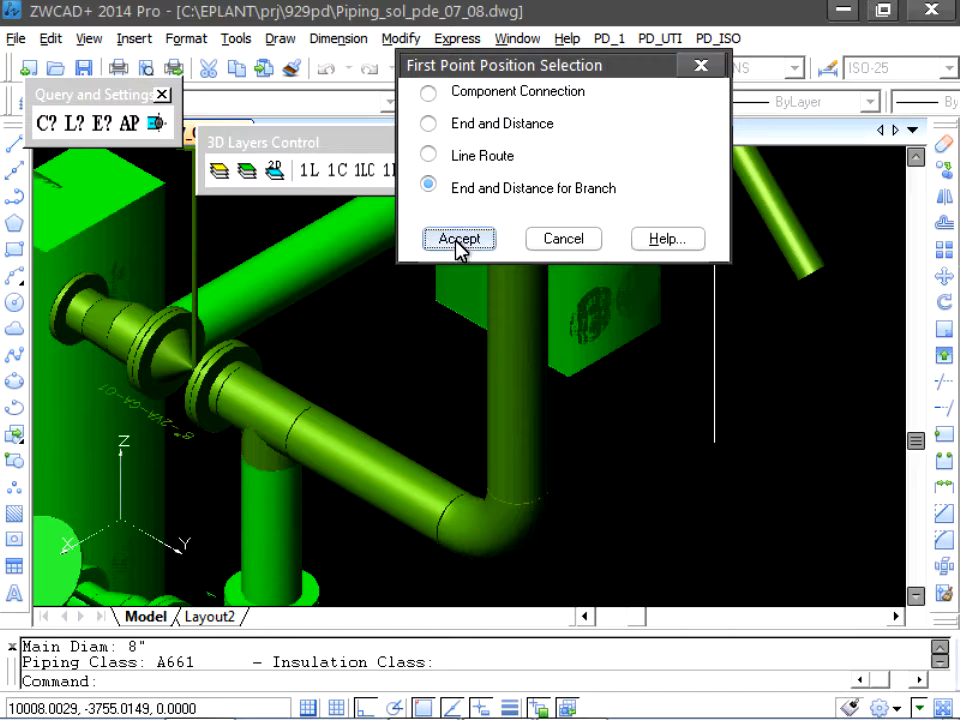
click(458, 240)
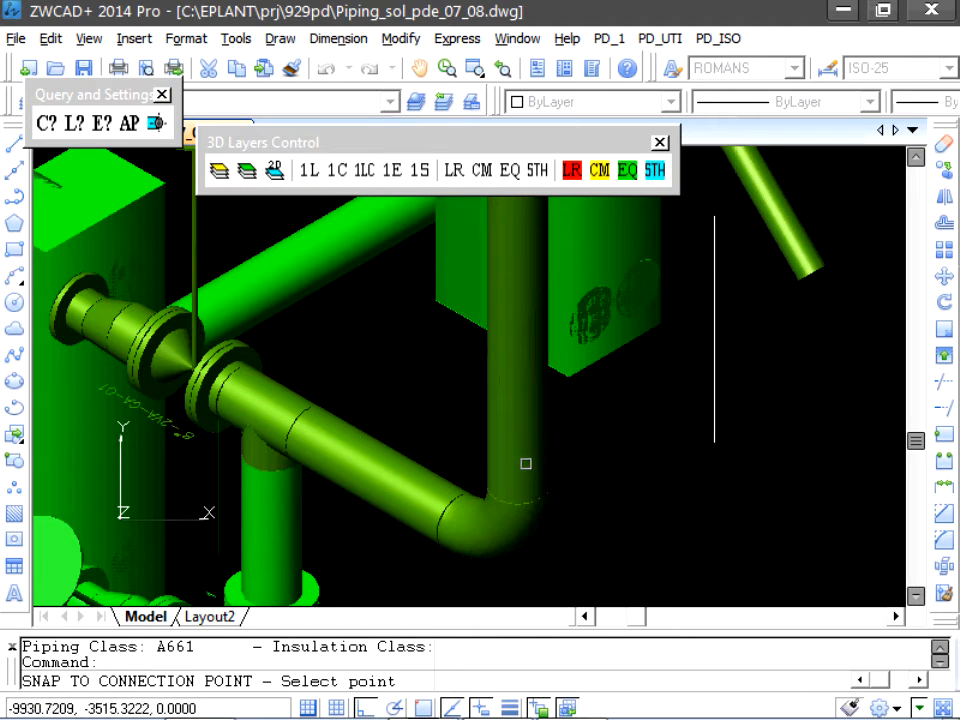
click(517, 488)
Step: Locate the branch point 1000.00 from the elbow's center by snapping to the endpoint of the free vertical line
drag(370, 88, 280, 65)
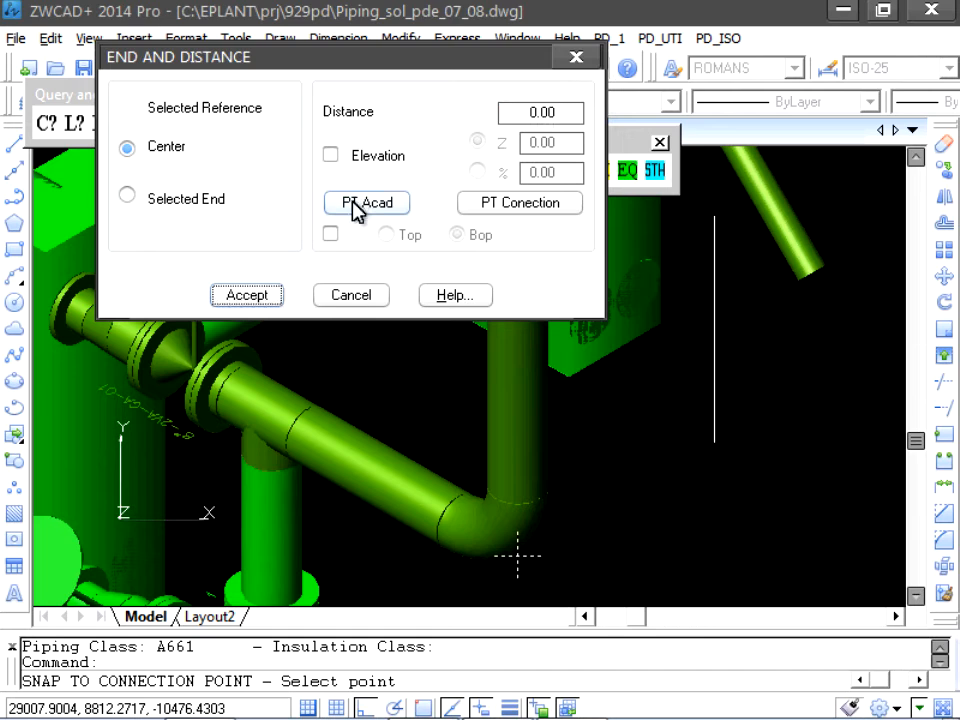
click(358, 205)
text(end)
key(Return)
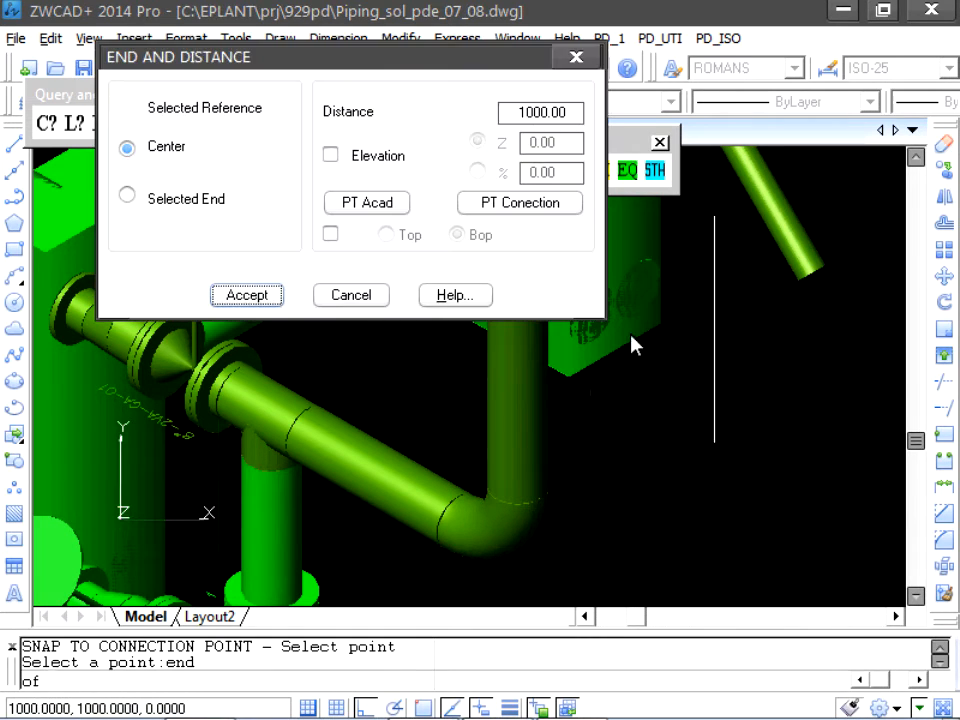
drag(424, 57, 365, 32)
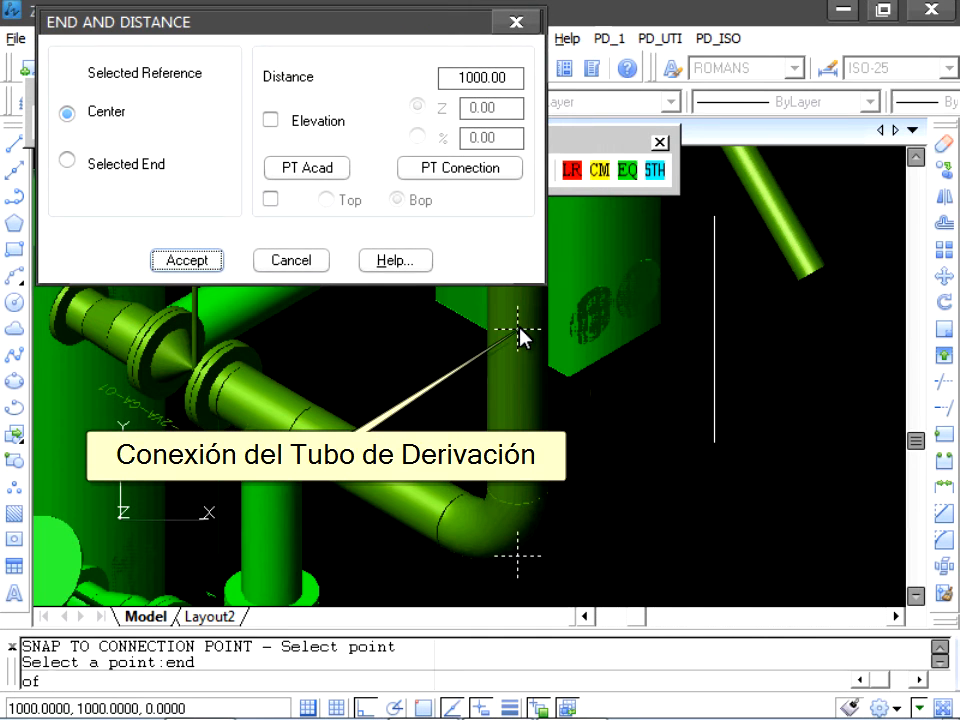
click(168, 262)
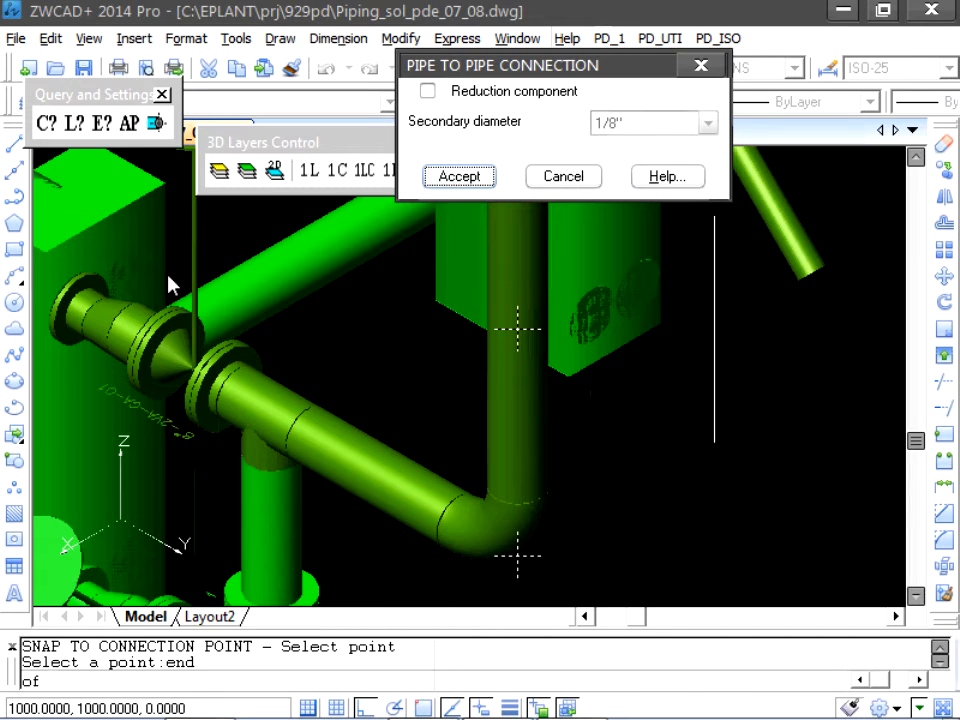
Step: Make the pipe-to-pipe connection a reduction component with a 4" secondary diameter
click(428, 91)
click(604, 124)
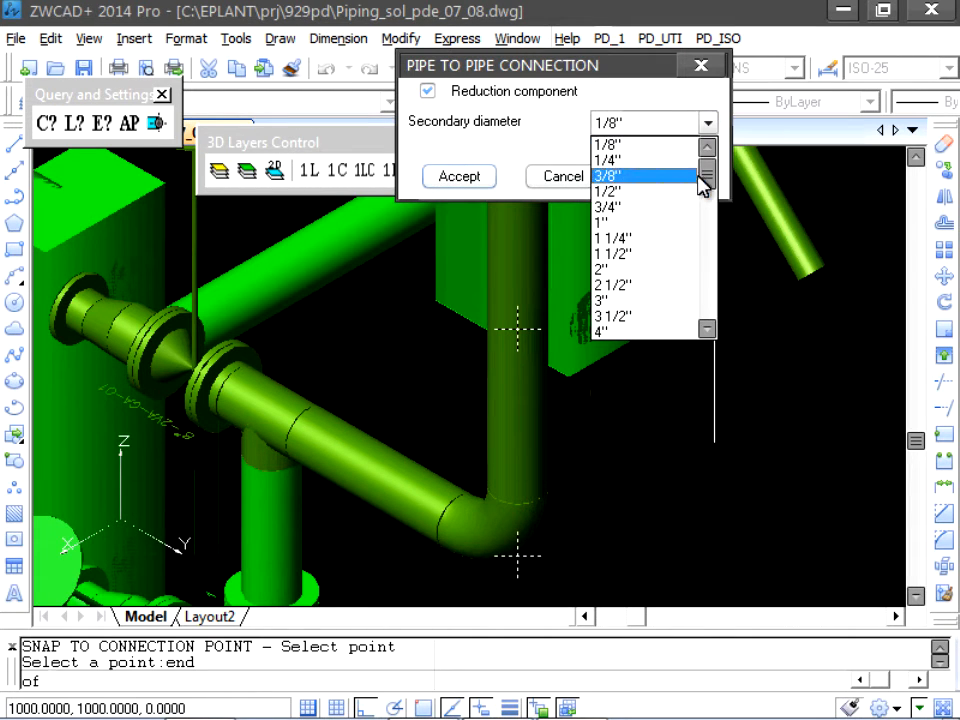
drag(704, 173, 713, 197)
click(650, 192)
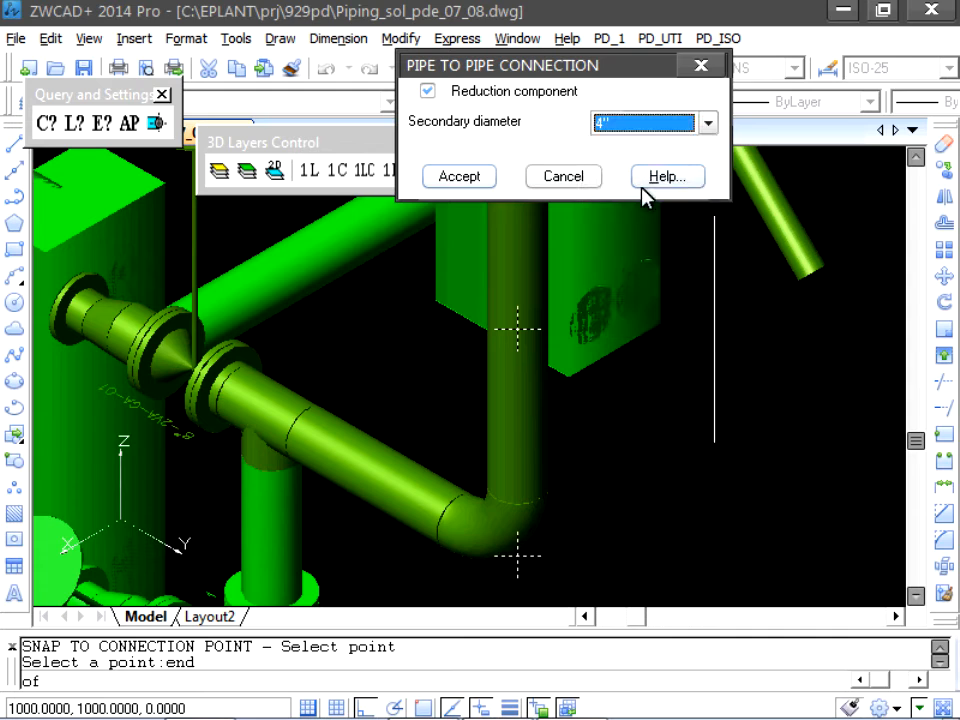
click(464, 177)
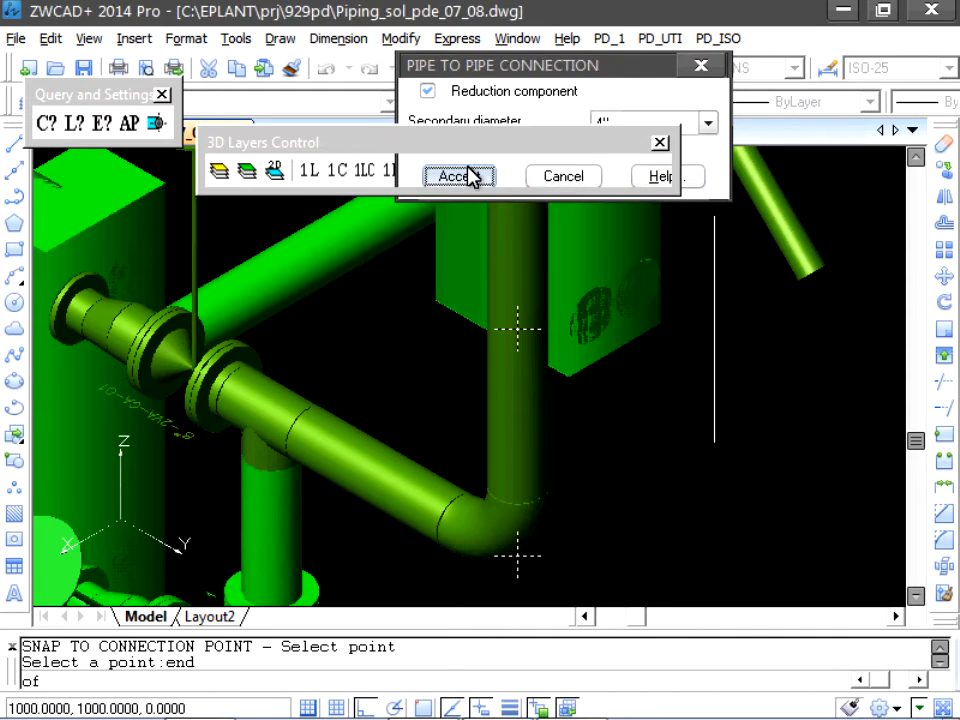
Step: End the branch pipe with AutoCAD Point at the free vertical line's lower endpoint, calculating penetration from surface curvature, and finish placing pipes
click(449, 156)
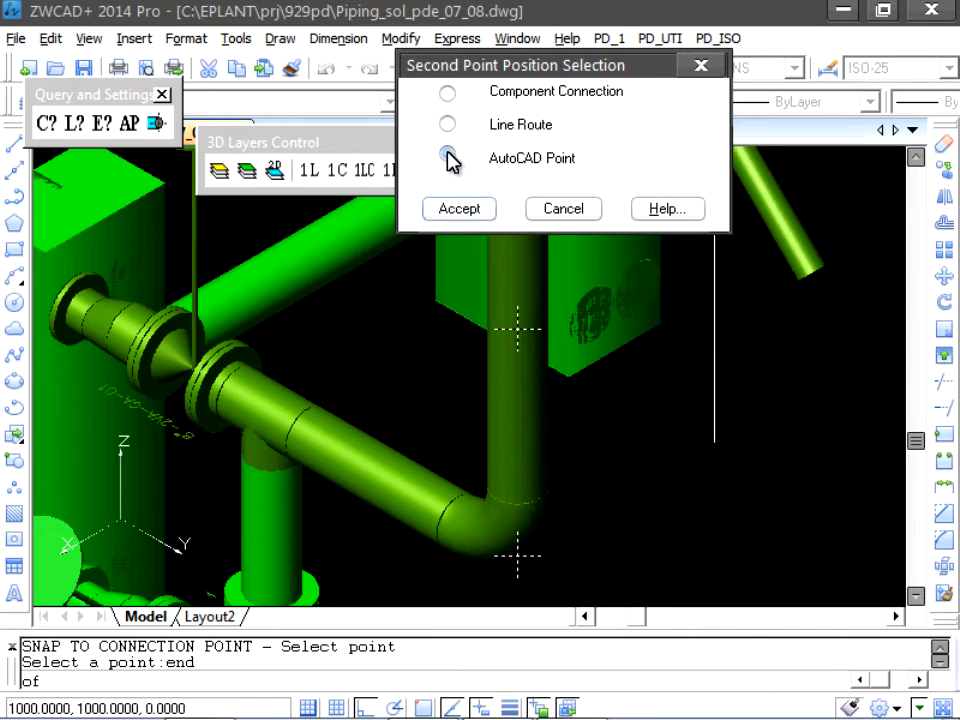
click(465, 209)
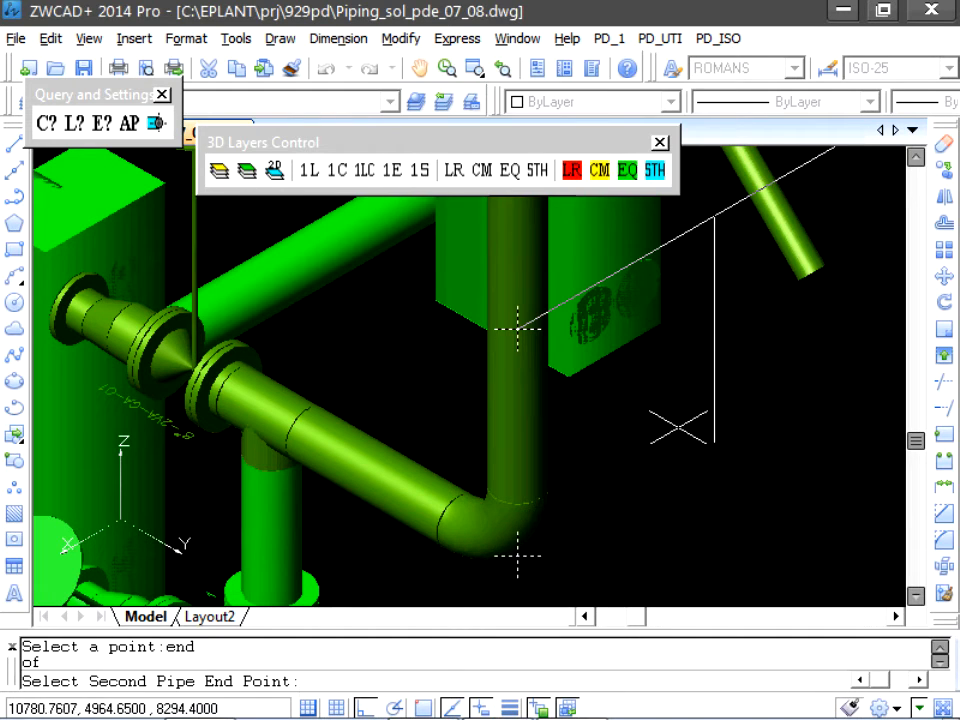
text(end)
key(Return)
click(700, 446)
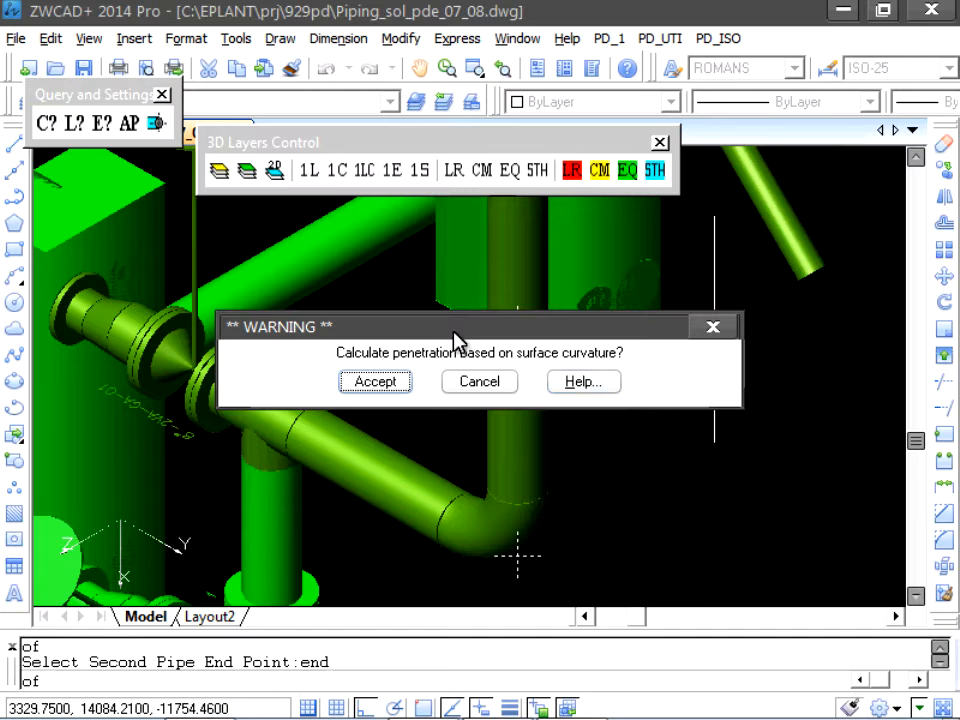
drag(456, 332, 501, 185)
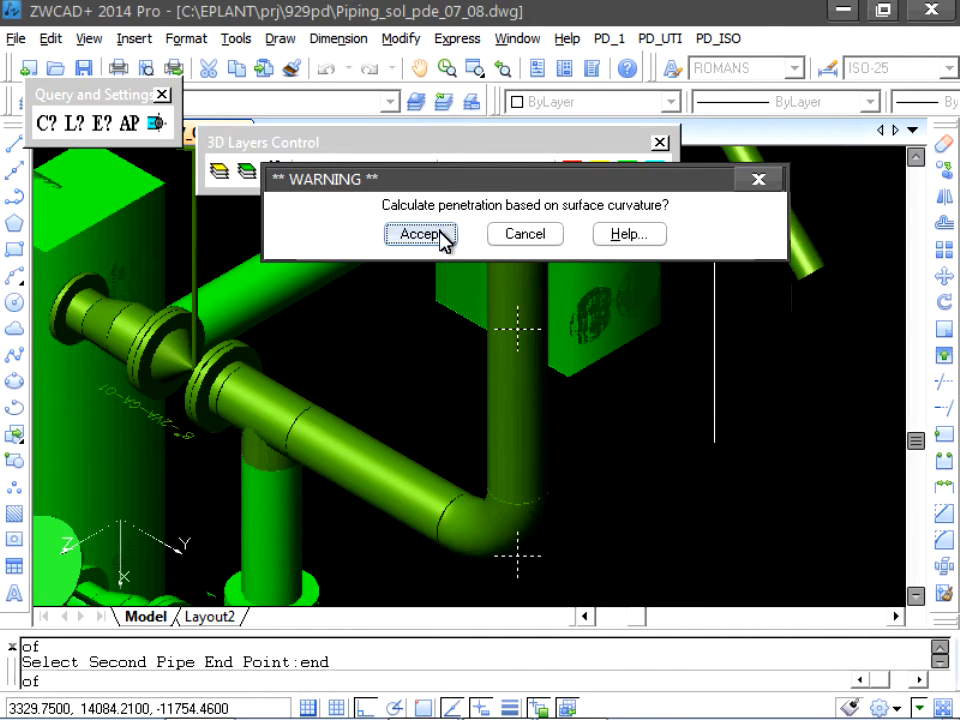
click(441, 237)
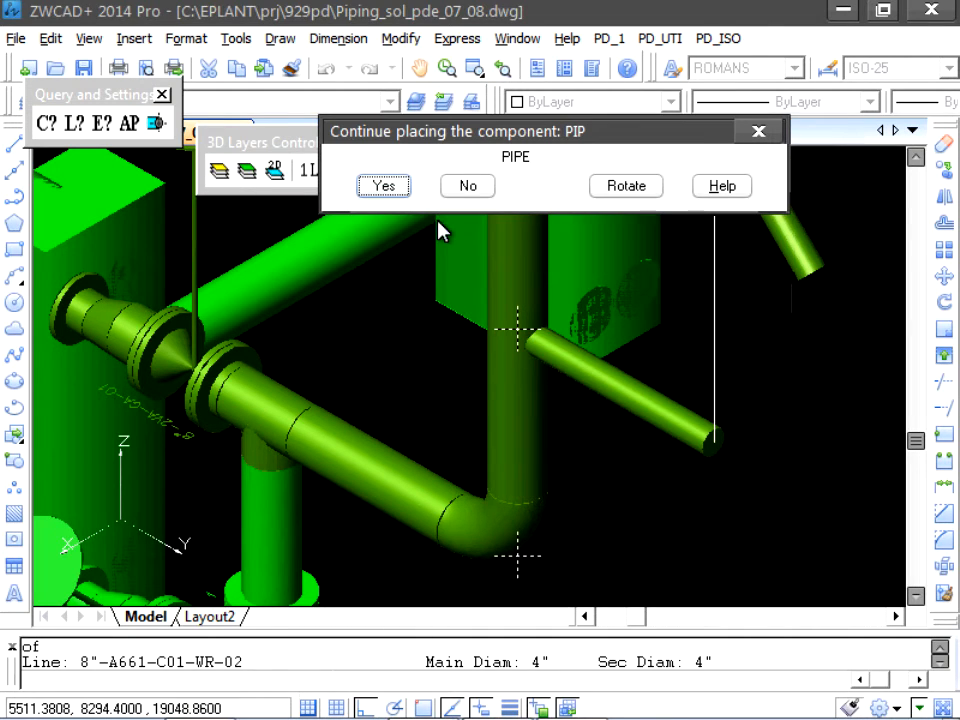
click(467, 187)
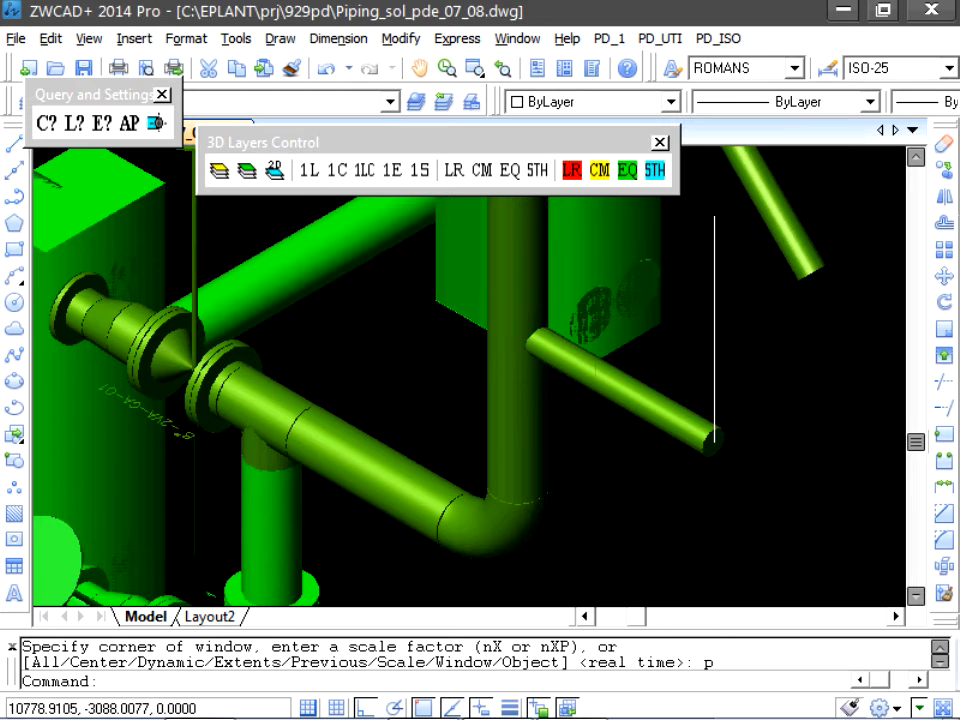
Step: Start another pipe using Component Connection at the upper end of the short inclined pipe
scroll(562, 360, down, 2)
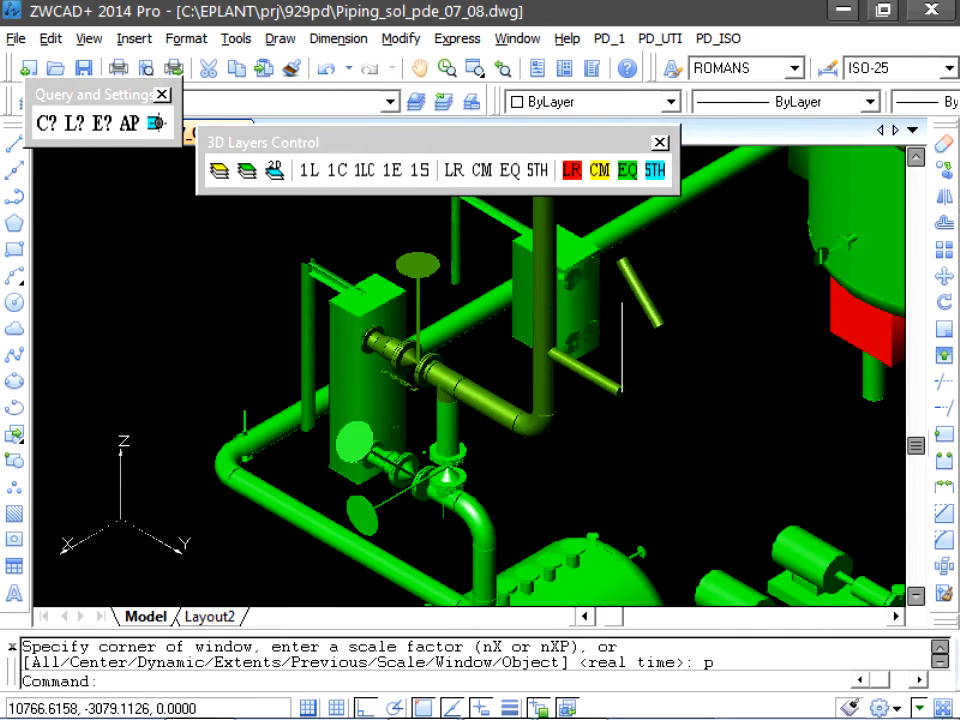
middle_drag(562, 363, 572, 480)
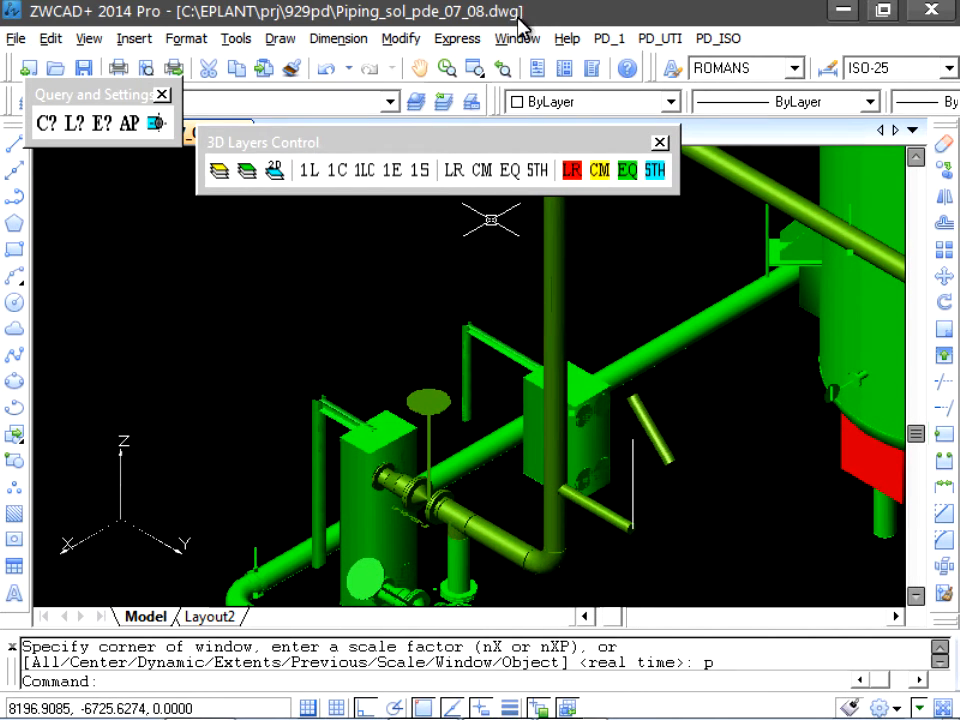
click(605, 40)
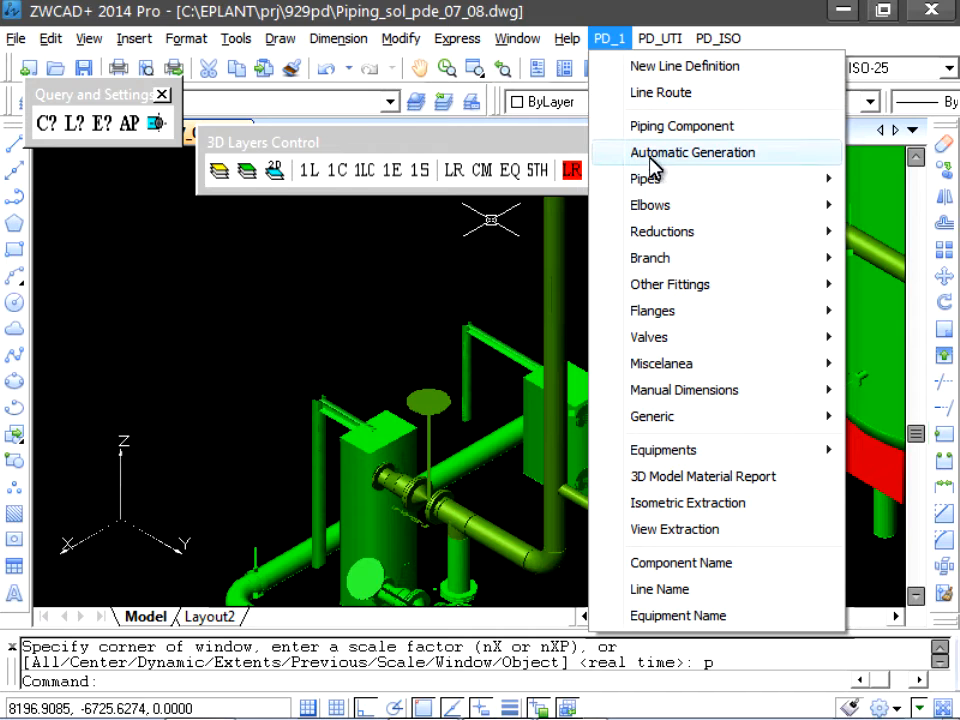
mouse_move(652, 185)
click(454, 181)
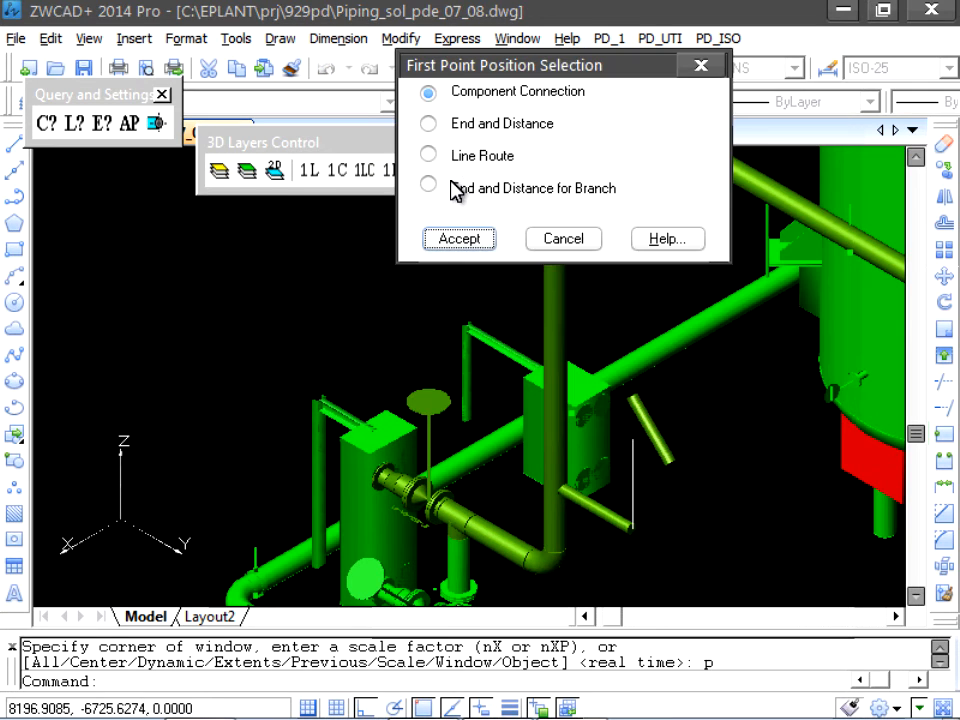
click(474, 241)
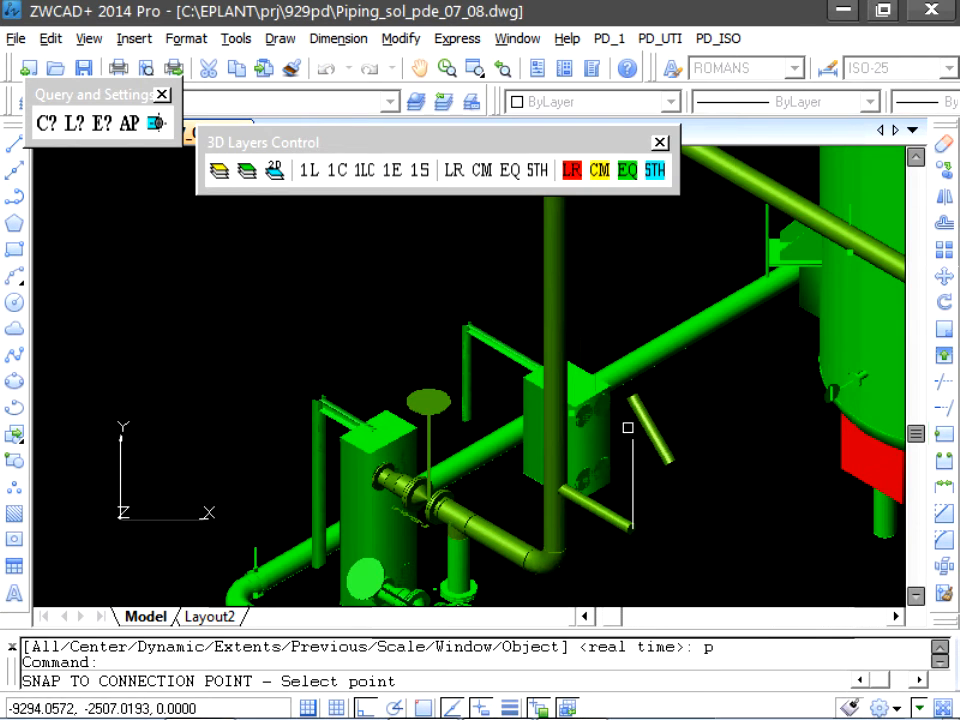
click(631, 398)
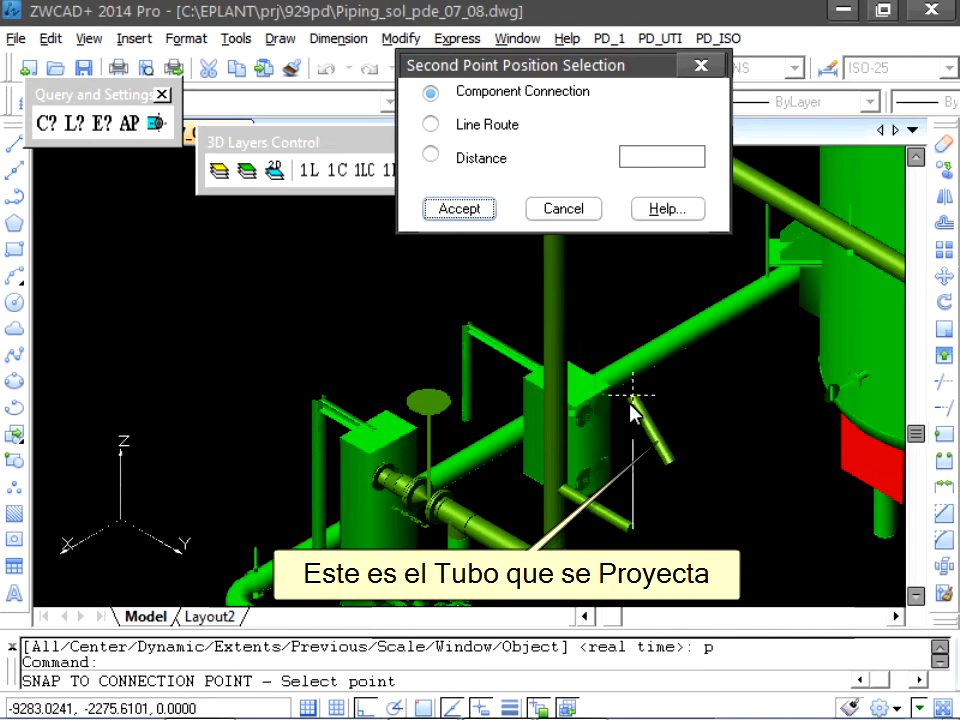
Step: Project the inclined pipe onto the vertical pipe by Axis Intersection, taking the snapped 4" diameter and calculating penetration from surface curvature
click(461, 210)
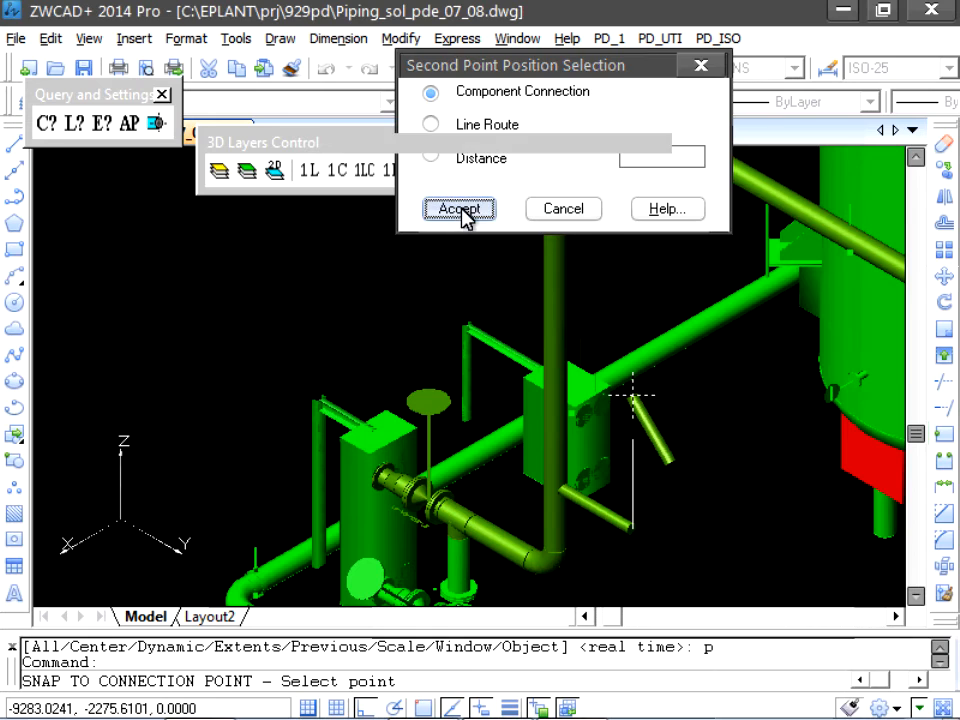
click(566, 541)
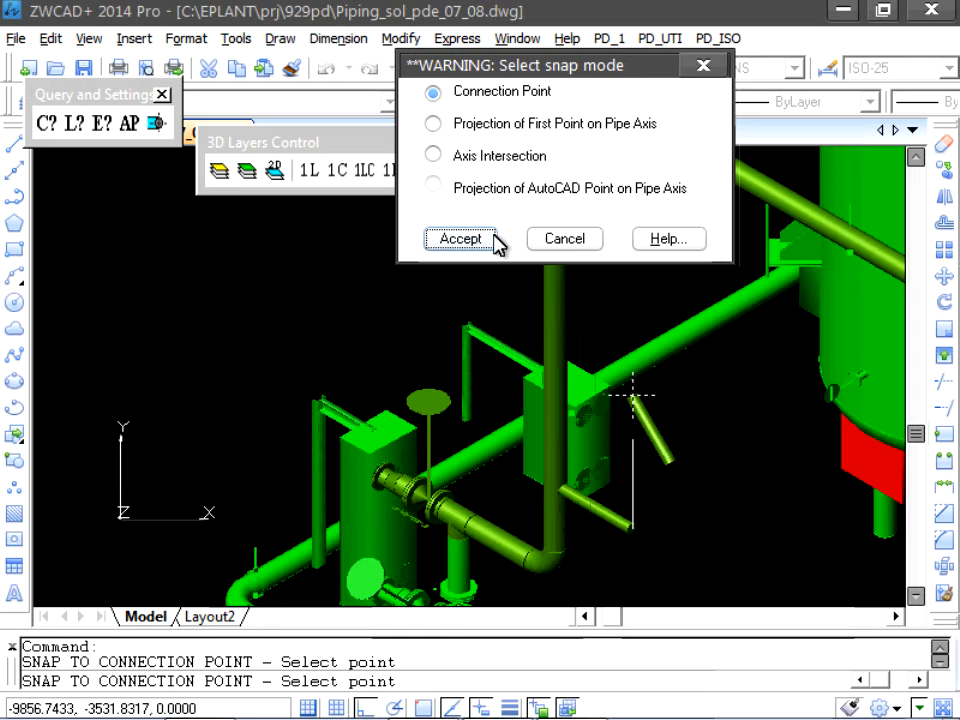
drag(446, 60, 245, 155)
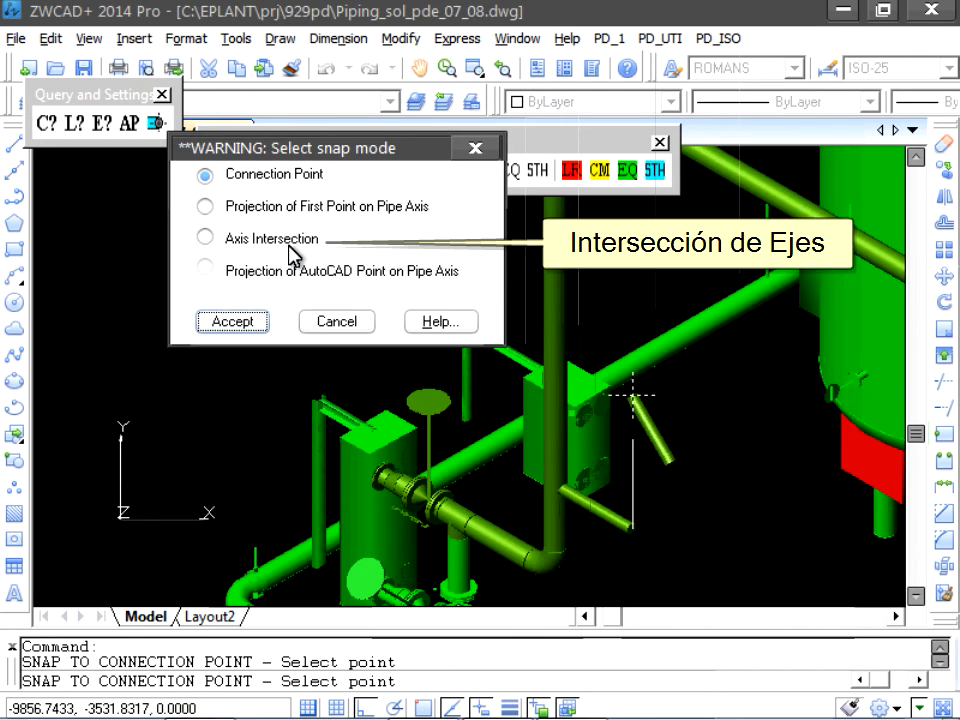
click(206, 240)
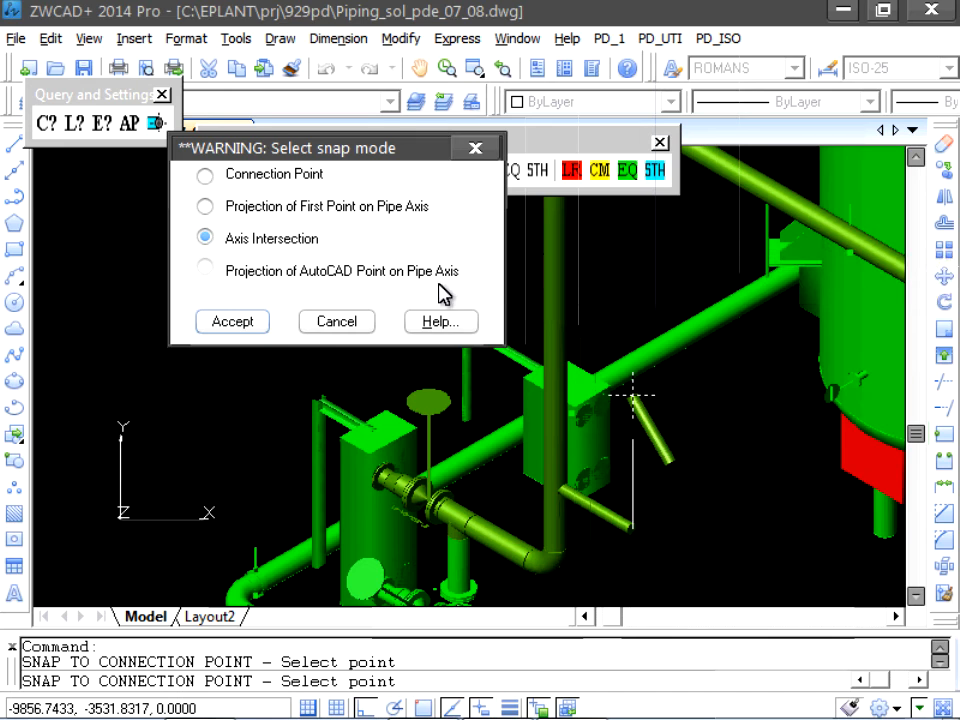
click(244, 326)
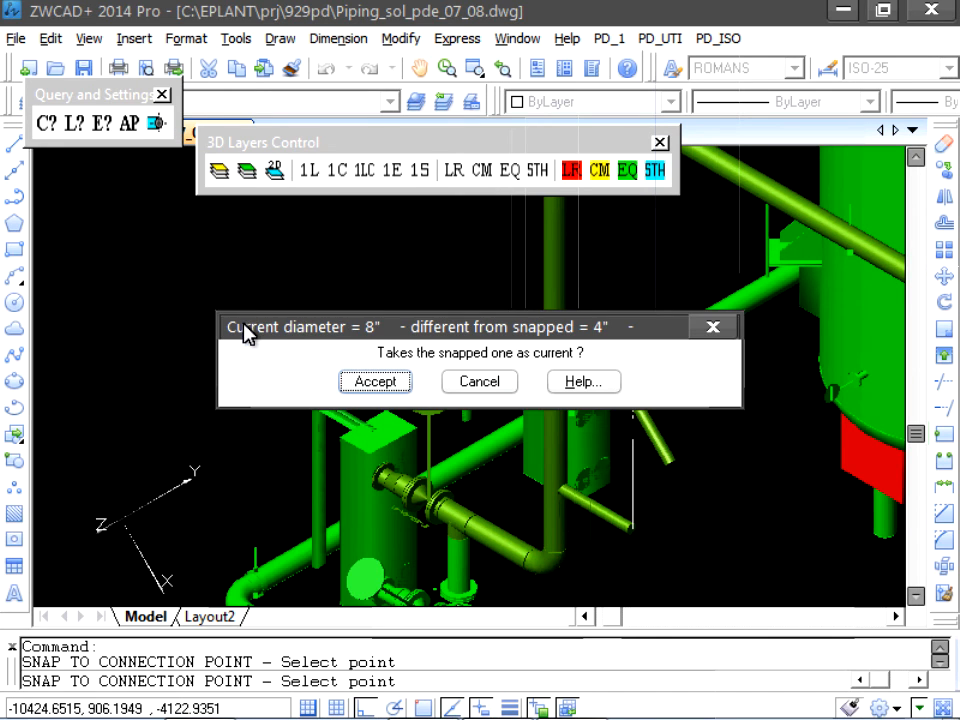
click(396, 386)
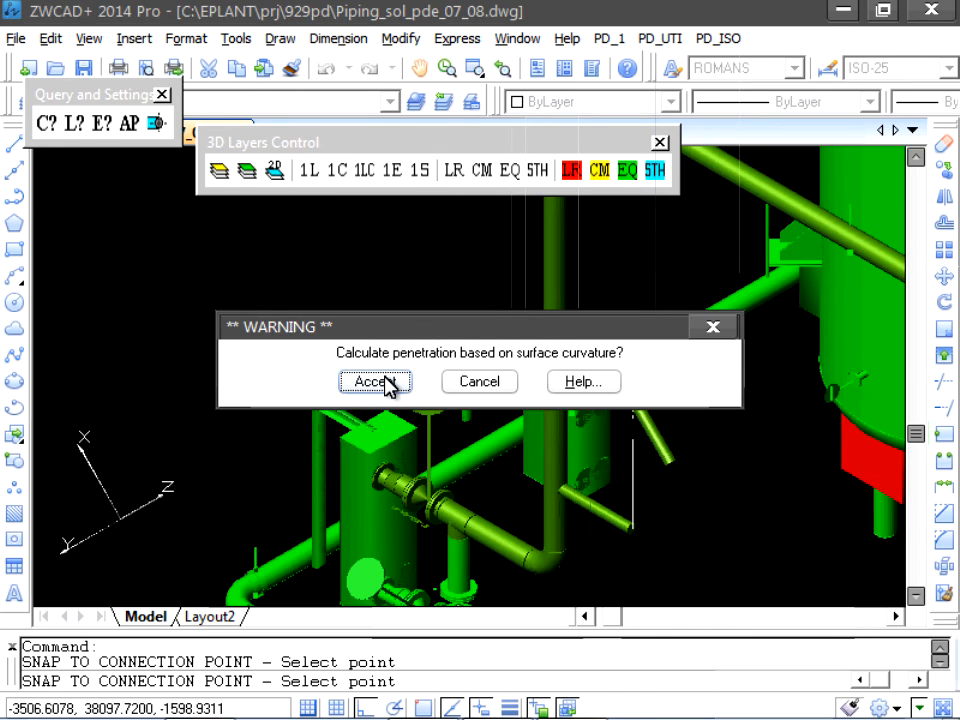
click(386, 384)
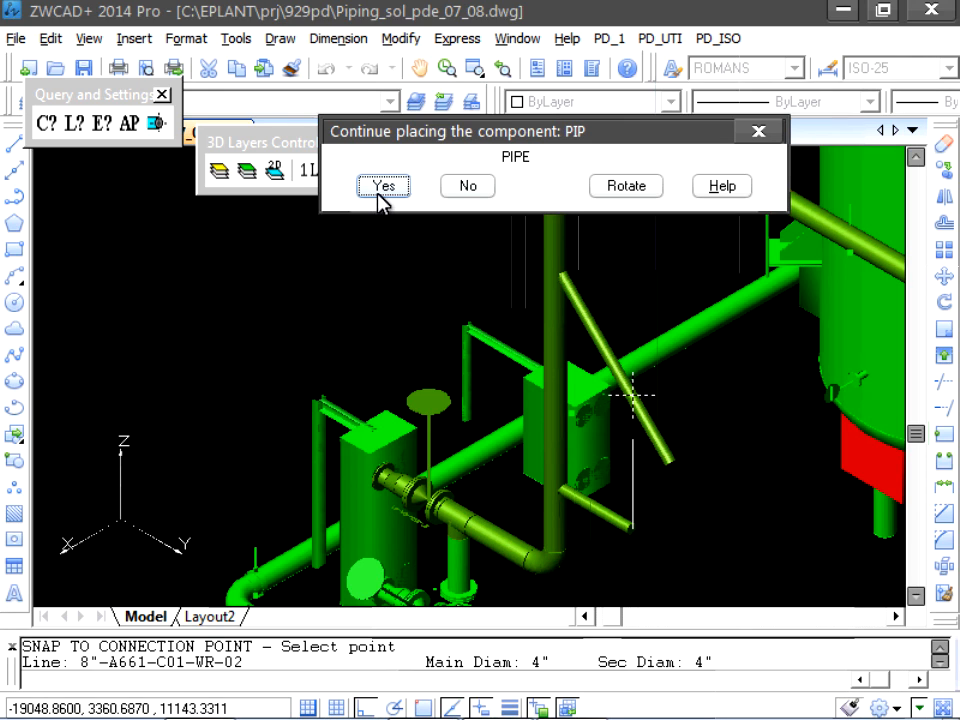
click(479, 187)
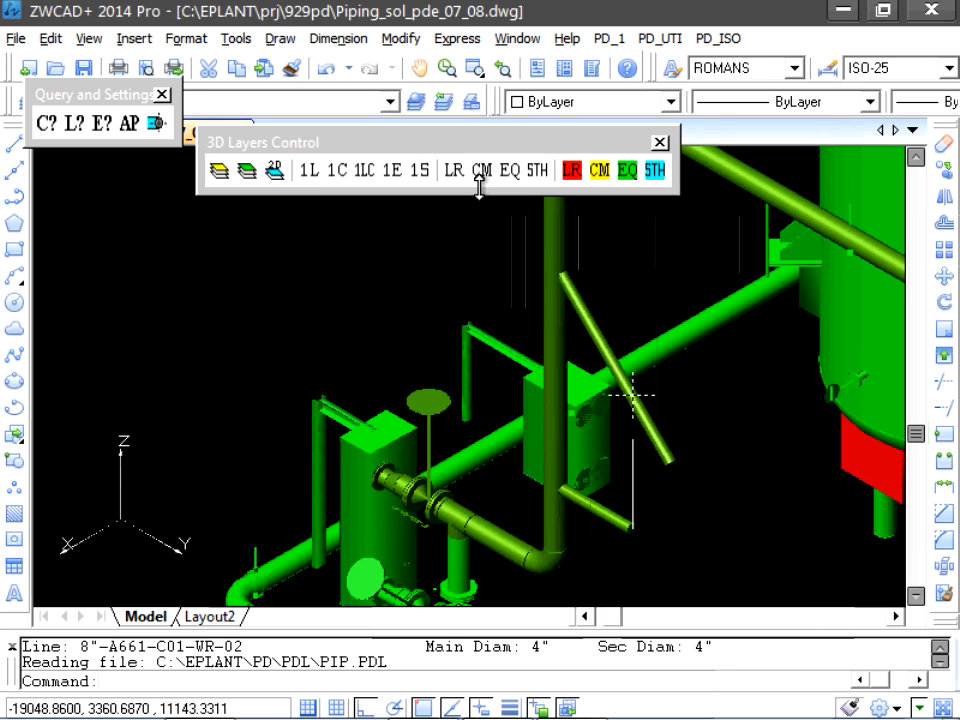